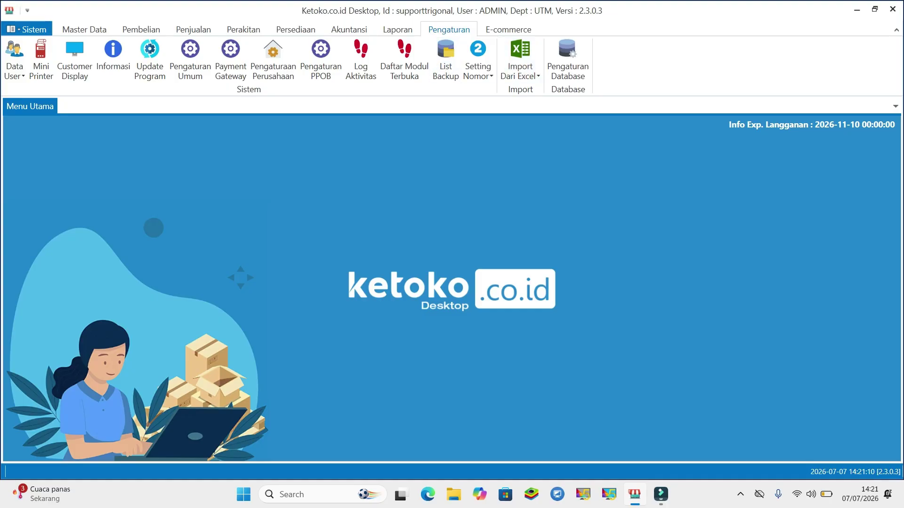
Start Import Data Item Varian Jumlah from Excel and open its sample file in Excel.
left_click(520, 61)
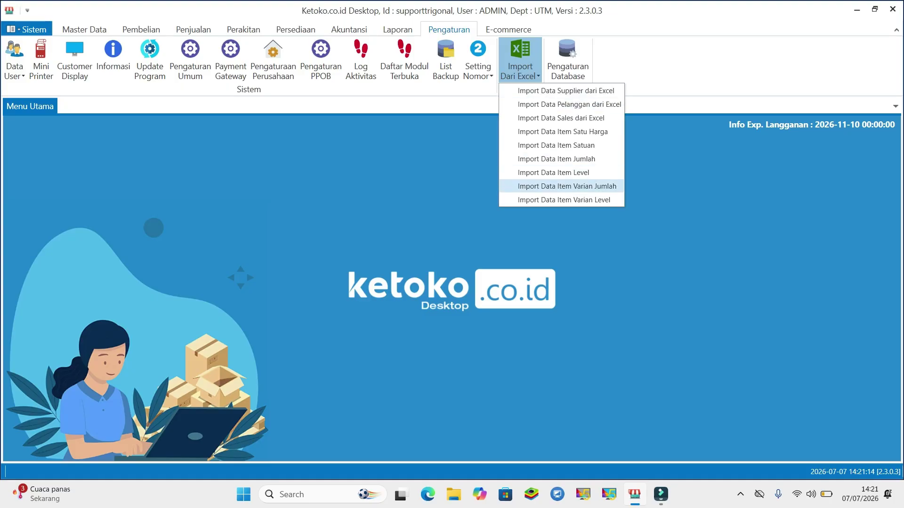
left_click(566, 186)
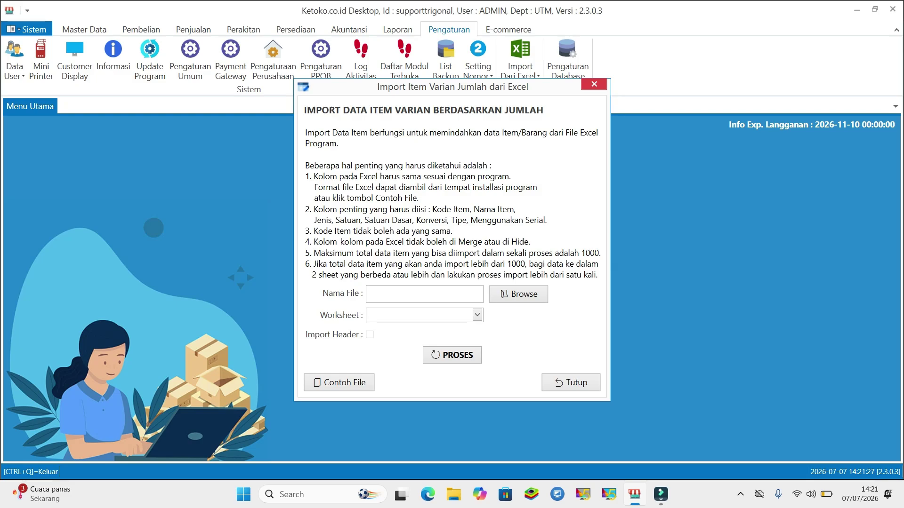
left_click_drag(320, 253, 601, 253)
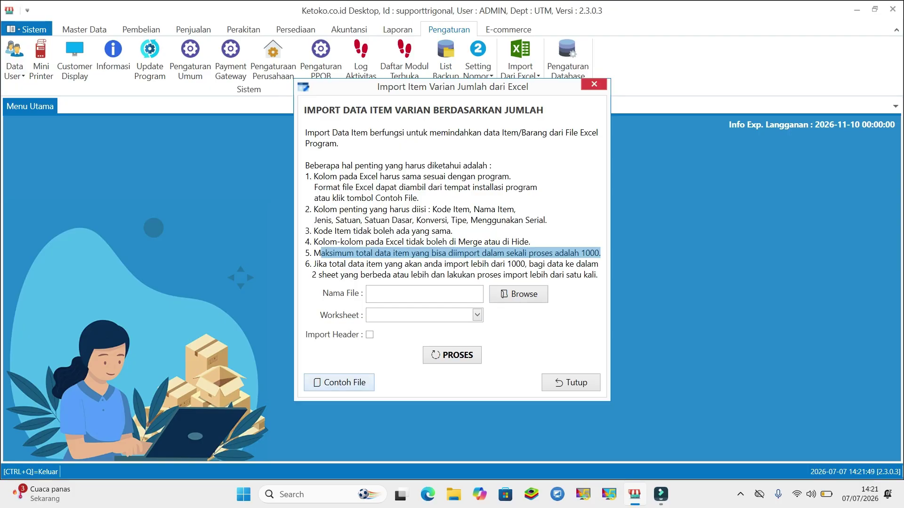
left_click(339, 382)
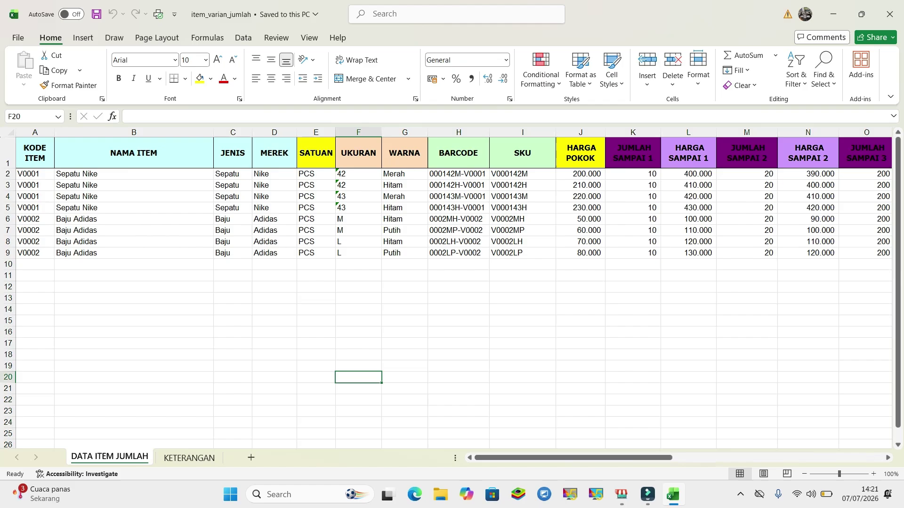
Examine the sample's item code, name, type, brand, unit, size, barcode and SKU columns on the DATA ITEM JUMLAH sheet.
left_click(35, 208)
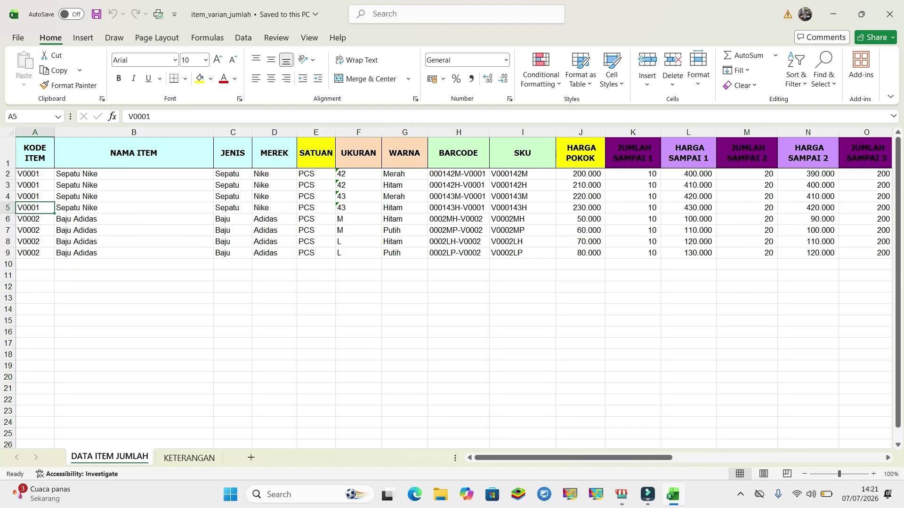
left_click(35, 185)
left_click(34, 219)
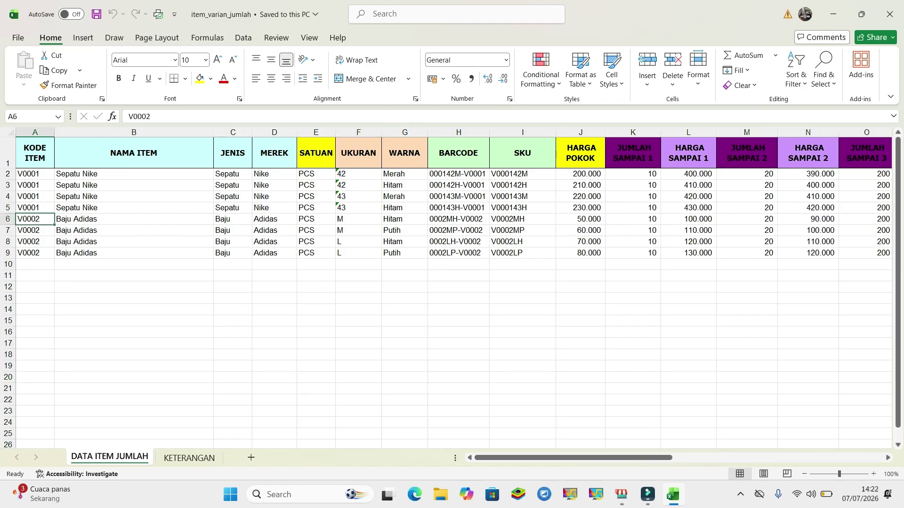
left_click(133, 219)
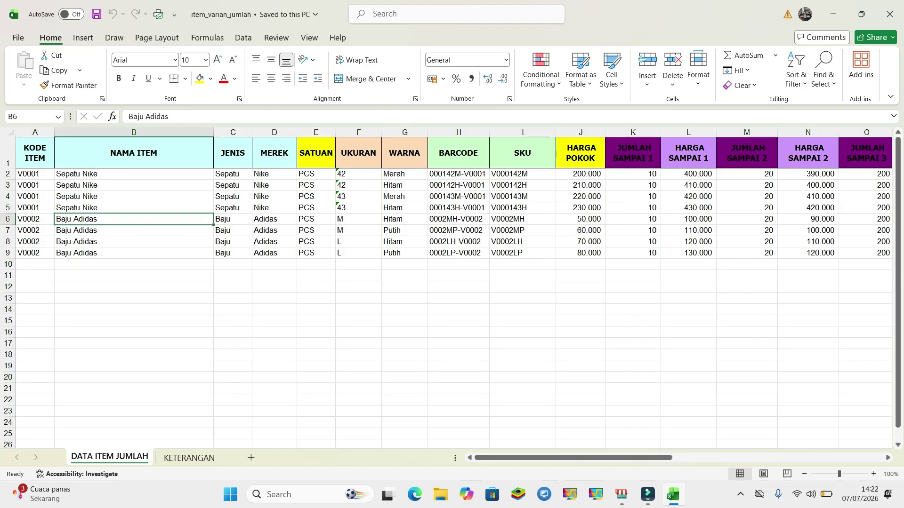
left_click(232, 196)
left_click(275, 197)
left_click(316, 185)
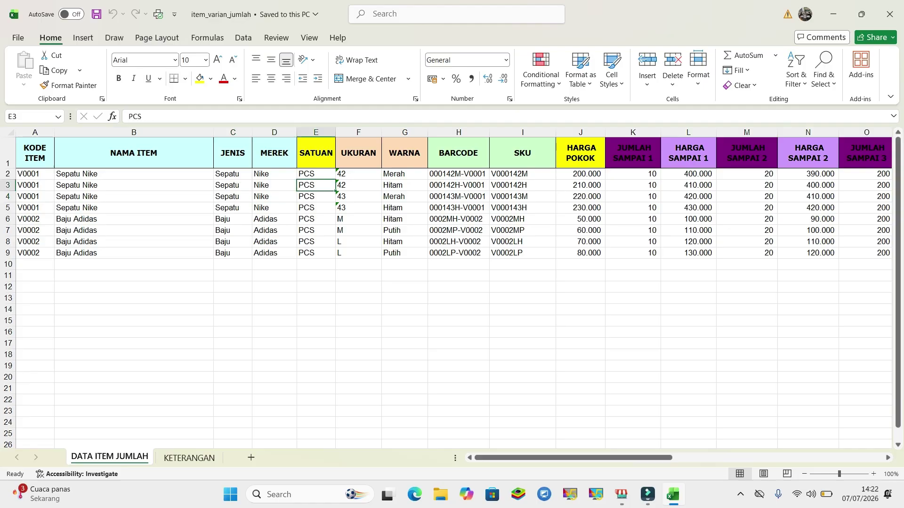
left_click(358, 197)
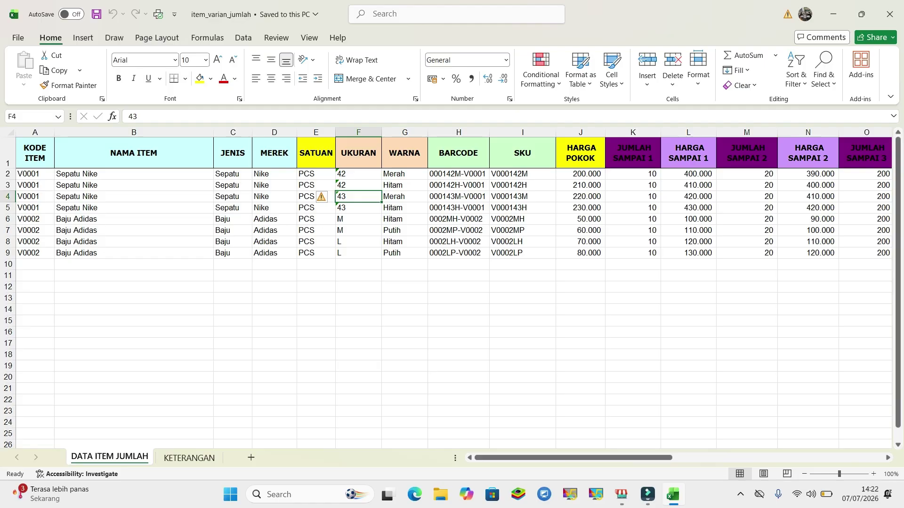
left_click(458, 174)
left_click(458, 197)
left_click(523, 174)
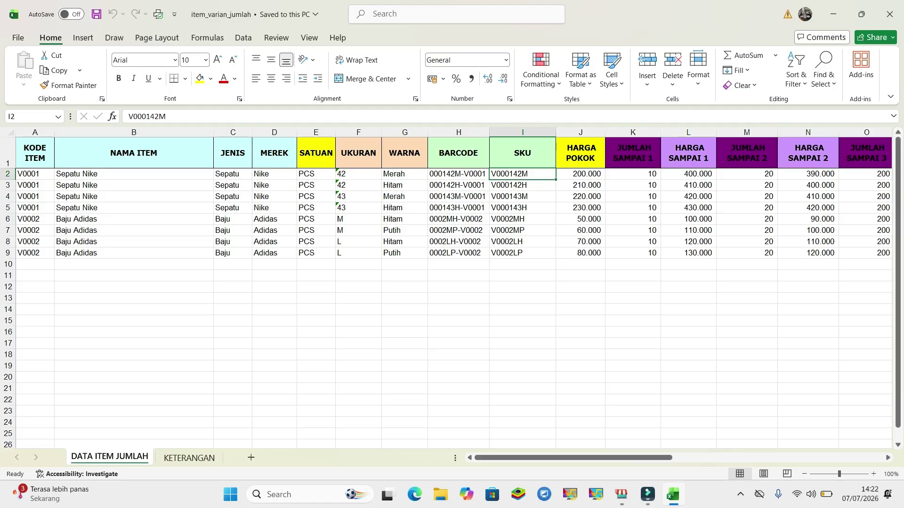
Review the first item row's tiered quantity and price columns from JUMLAH SAMPAI 1 through JUMLAH SAMPAI 4.
left_click_drag(591, 458, 691, 458)
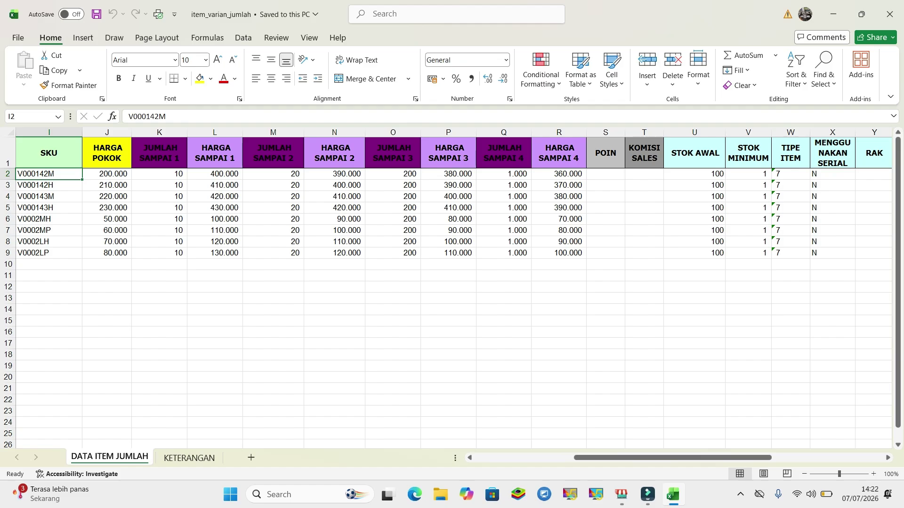
left_click(160, 174)
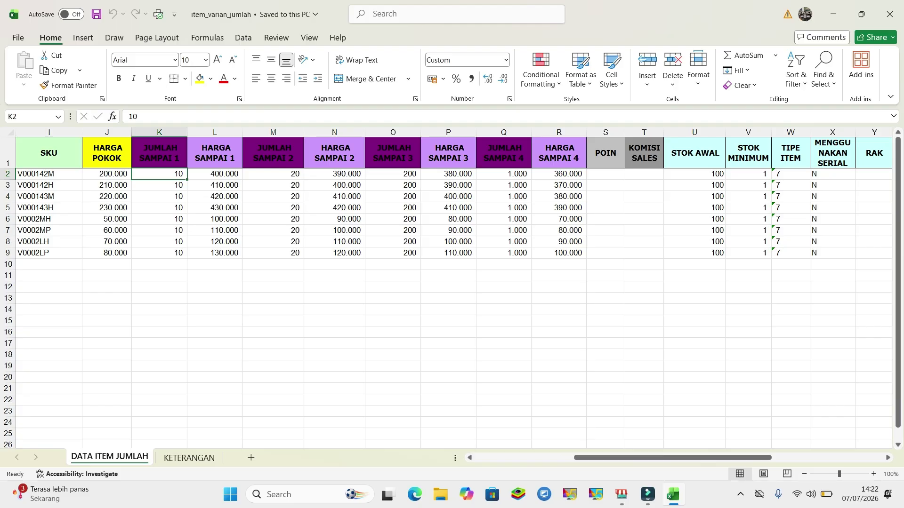
left_click(215, 175)
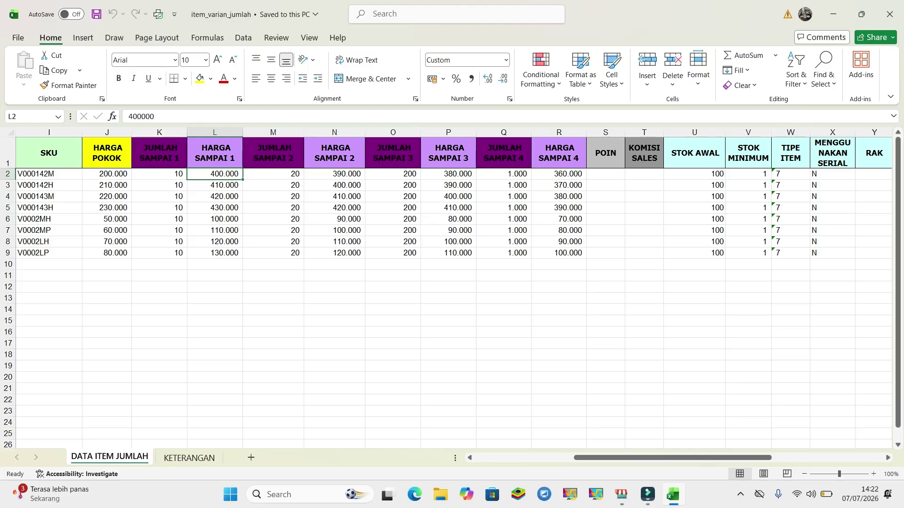
left_click(273, 174)
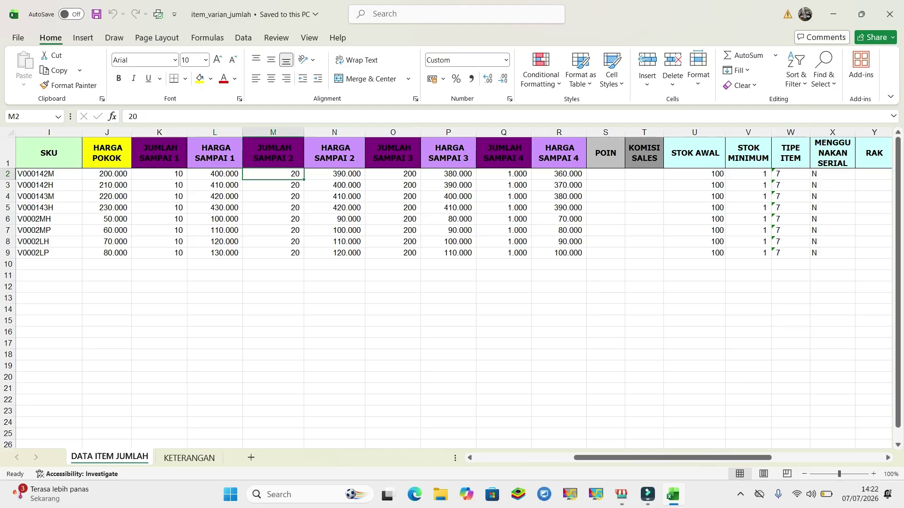
left_click(334, 175)
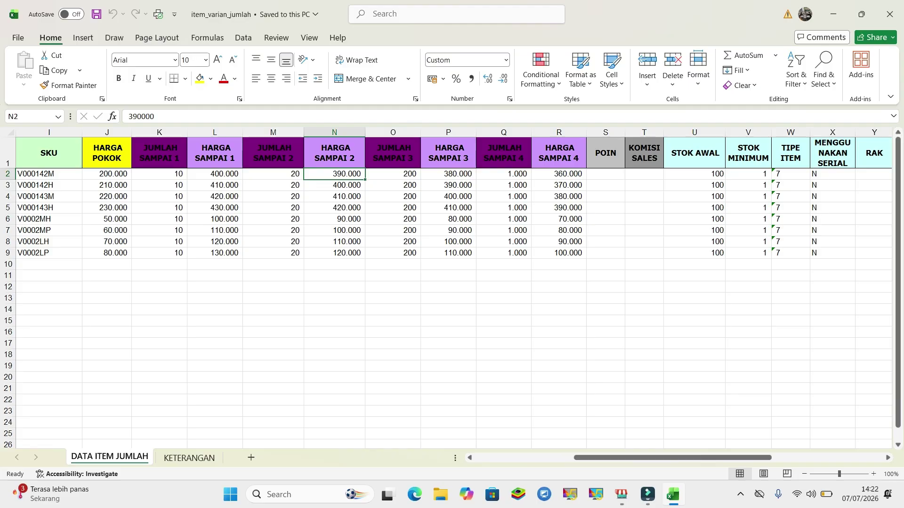
left_click(393, 174)
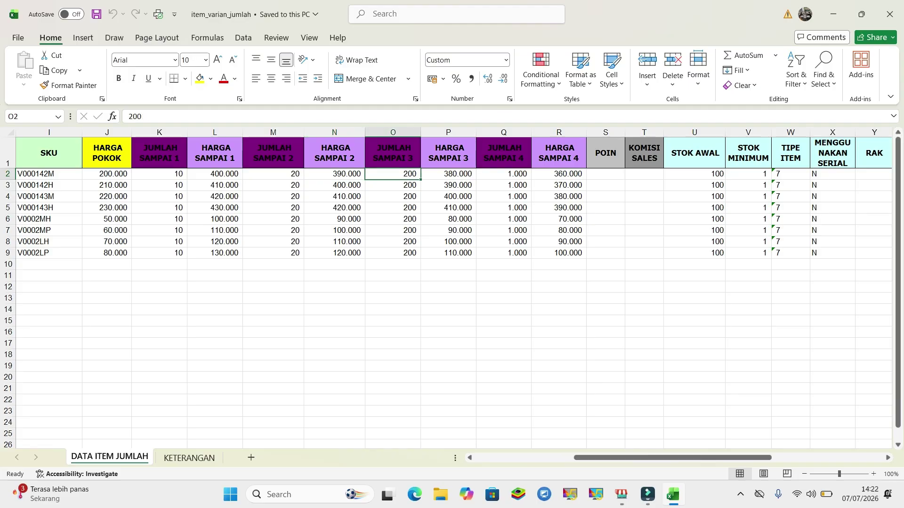
left_click(448, 174)
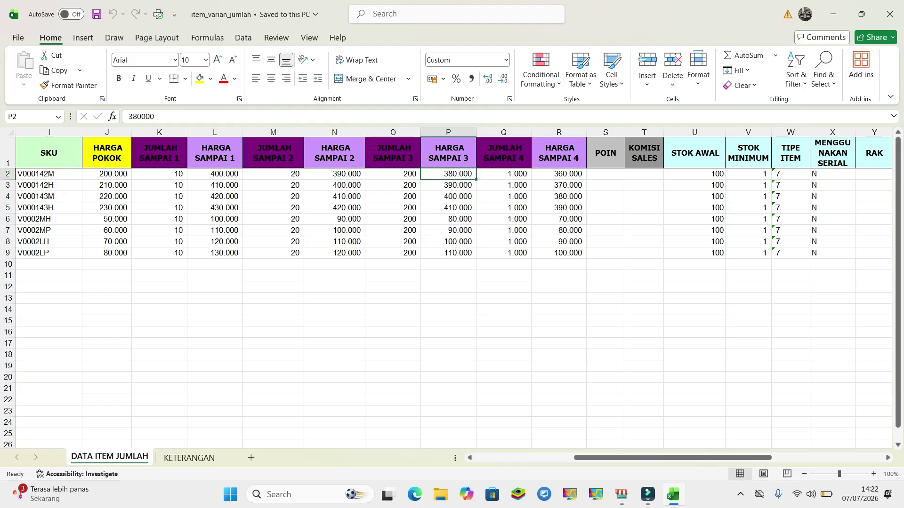
left_click(503, 174)
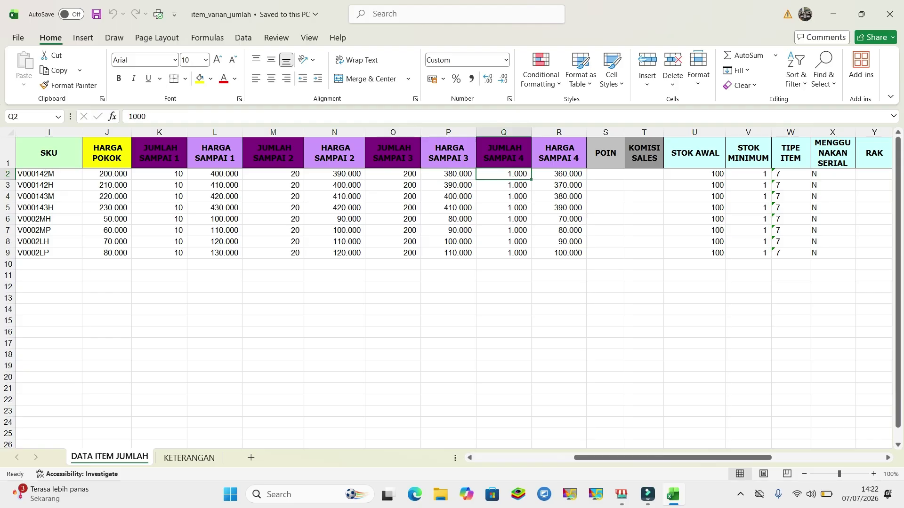
Inspect the POIN and KOMISI SALES columns of the sample item data.
left_click_drag(674, 457, 748, 457)
left_click(256, 132)
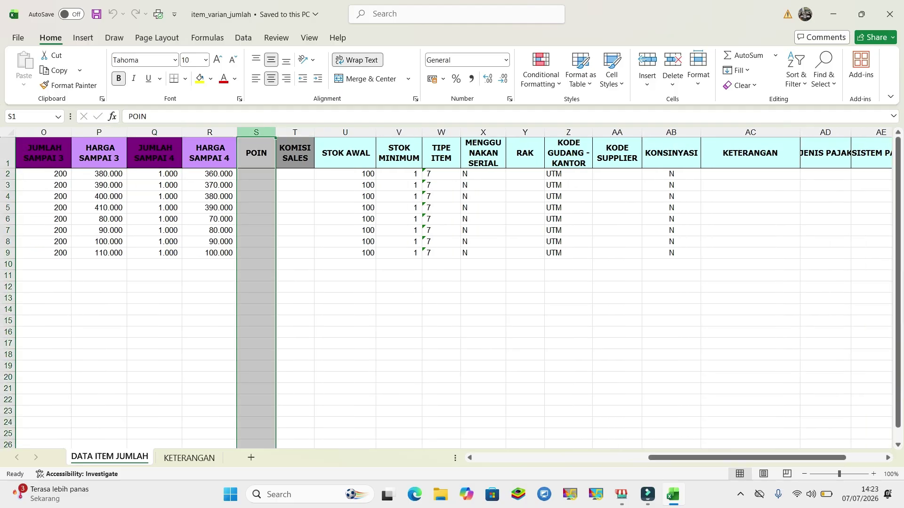
left_click(257, 174)
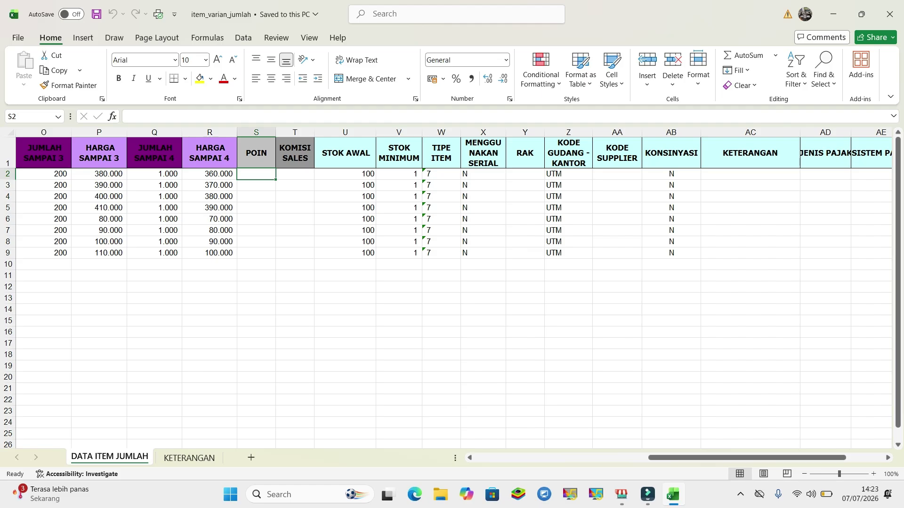
left_click(256, 186)
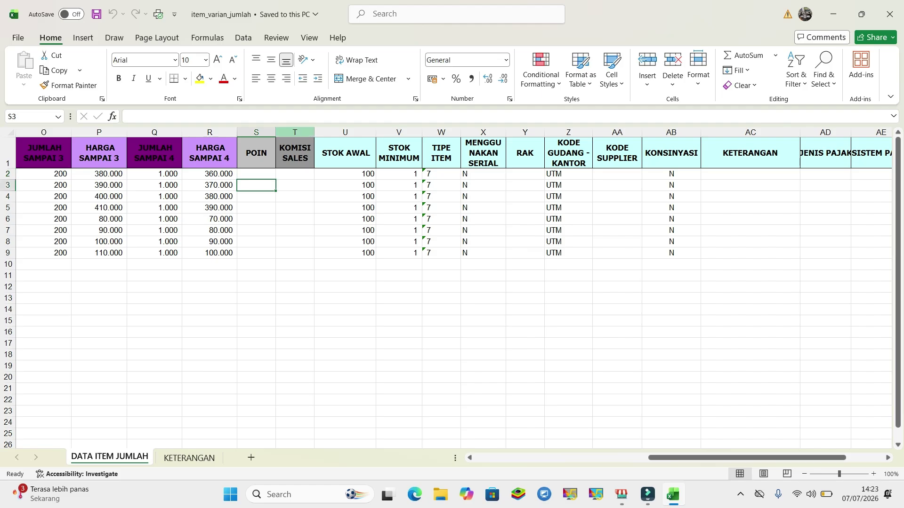
left_click(295, 132)
left_click(294, 174)
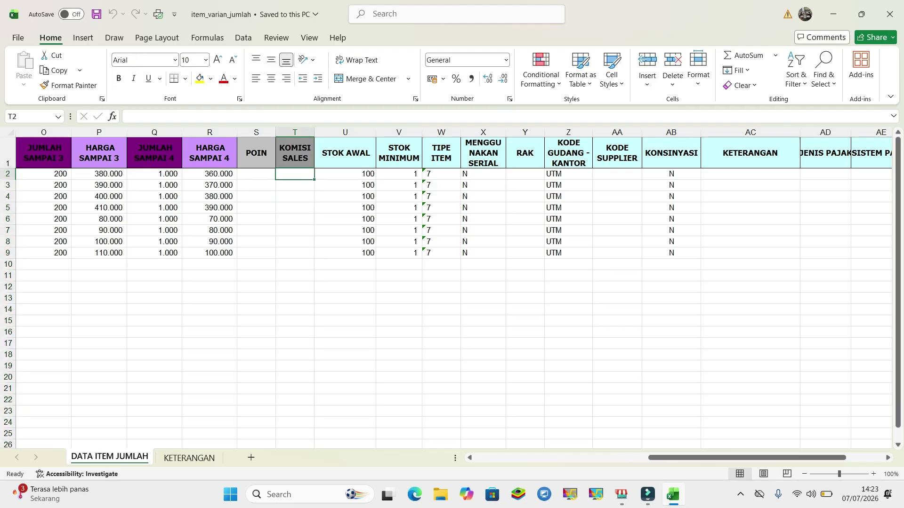
left_click(295, 186)
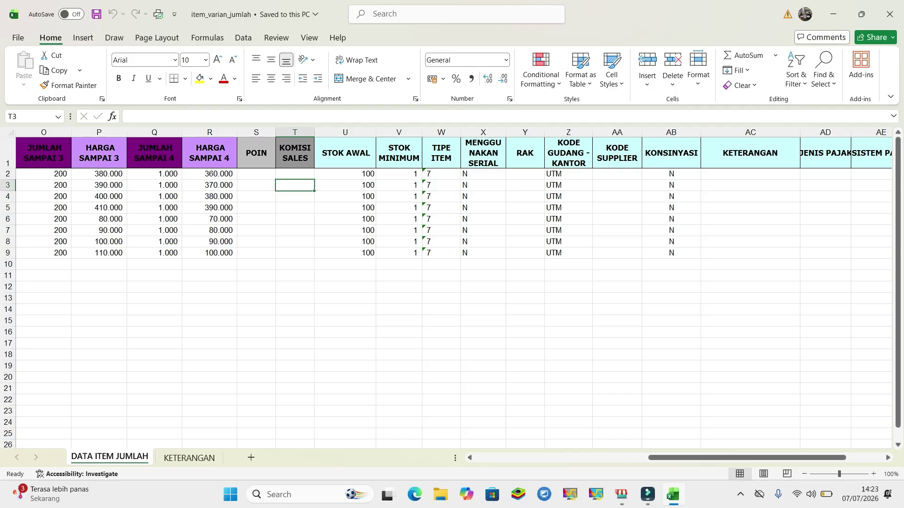
key("Up")
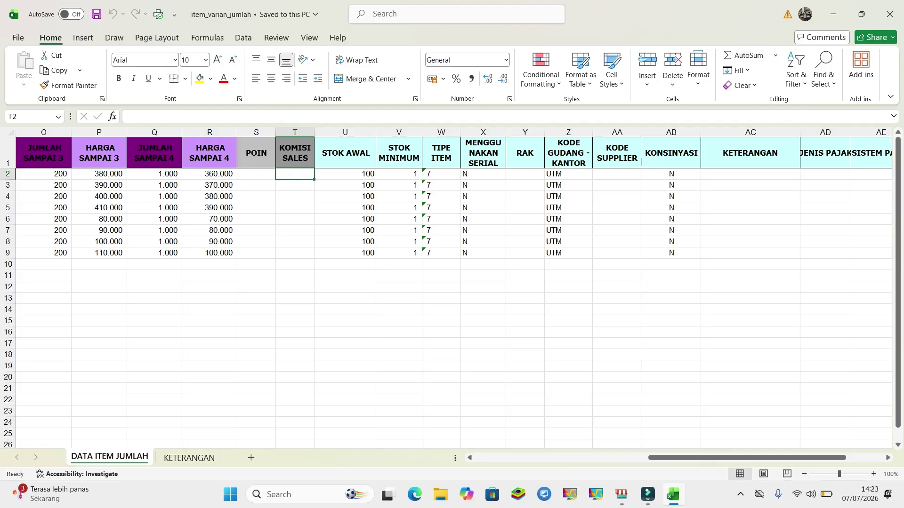
Check the STOK AWAL and STOK MINIMUM entries in the first item rows.
key("Right")
key("Down")
key("Down")
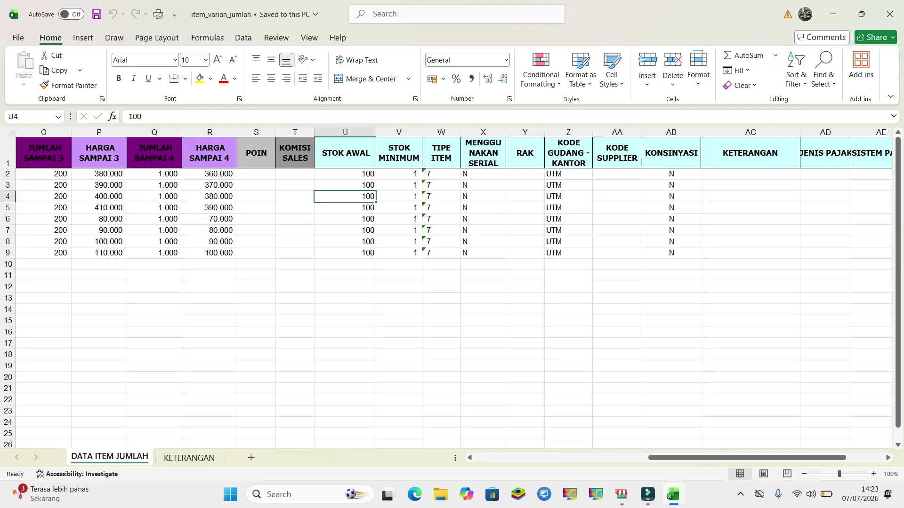
key("Up")
key("Up")
key("Down")
key("Down")
key("Up")
key("Up")
key("Down")
key("Down")
left_click(399, 174)
left_click(399, 185)
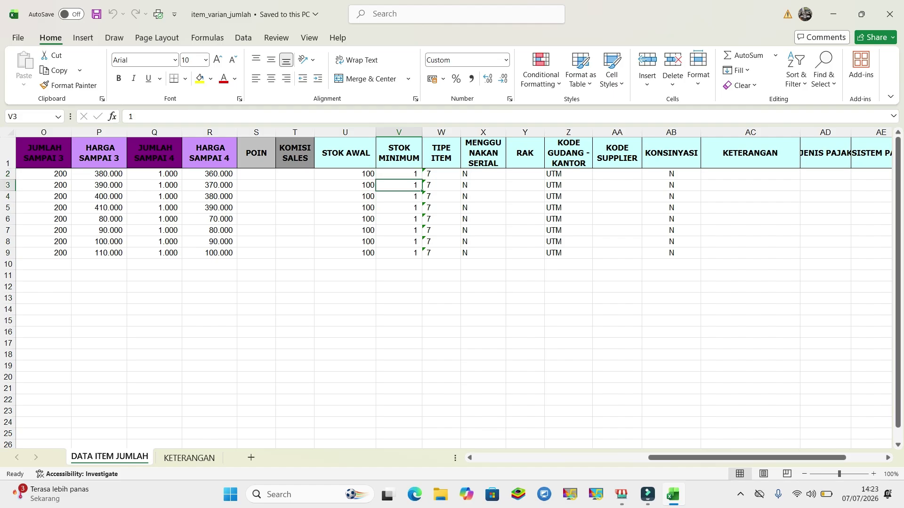
key("Up")
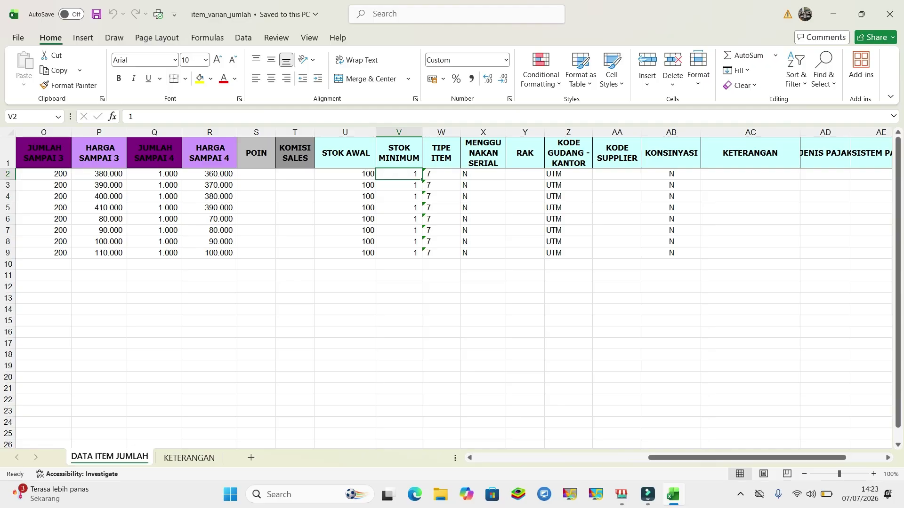
Examine the TIPE ITEM column and its code in the first item rows.
left_click(441, 174)
left_click(441, 133)
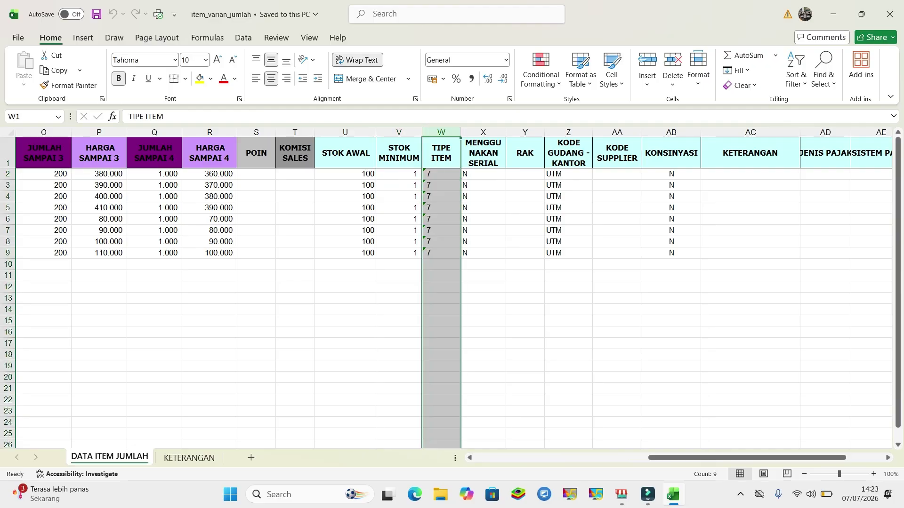
left_click(441, 174)
key("Down")
key("Down")
key("Down")
key("Down")
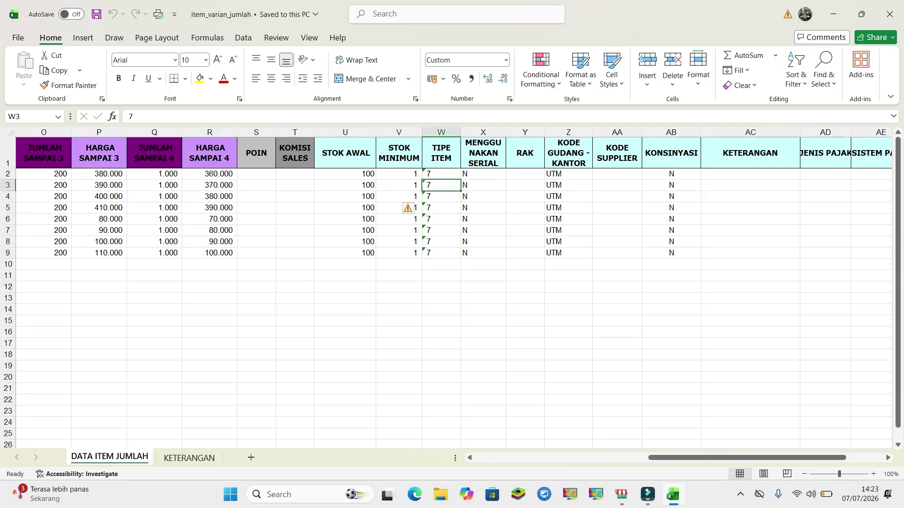
left_click(441, 175)
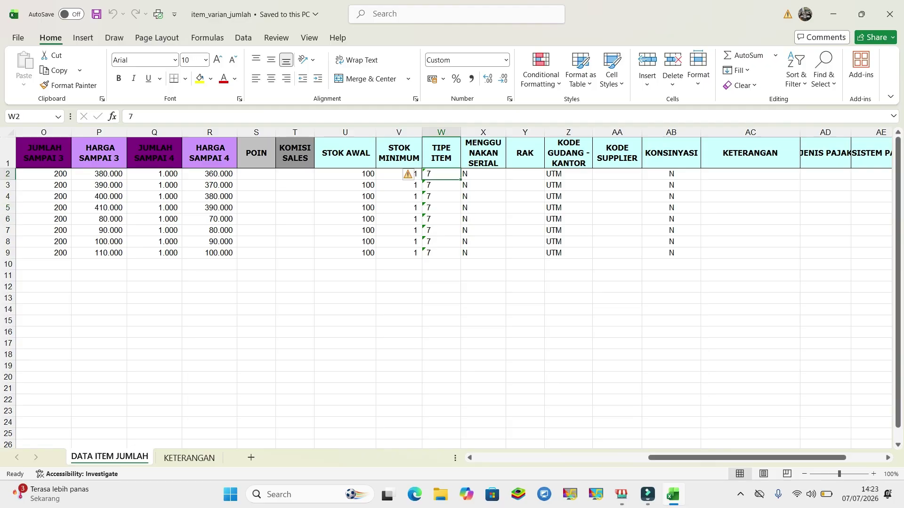
Review the MENGGUNAKAN SERIAL entries for all sample items, ending at the first item's RAK cell.
left_click(483, 132)
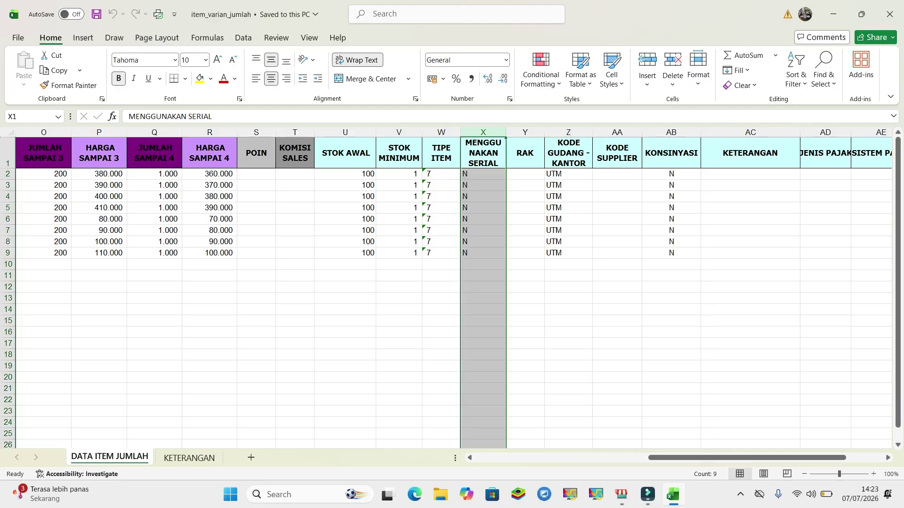
left_click_drag(483, 174, 483, 253)
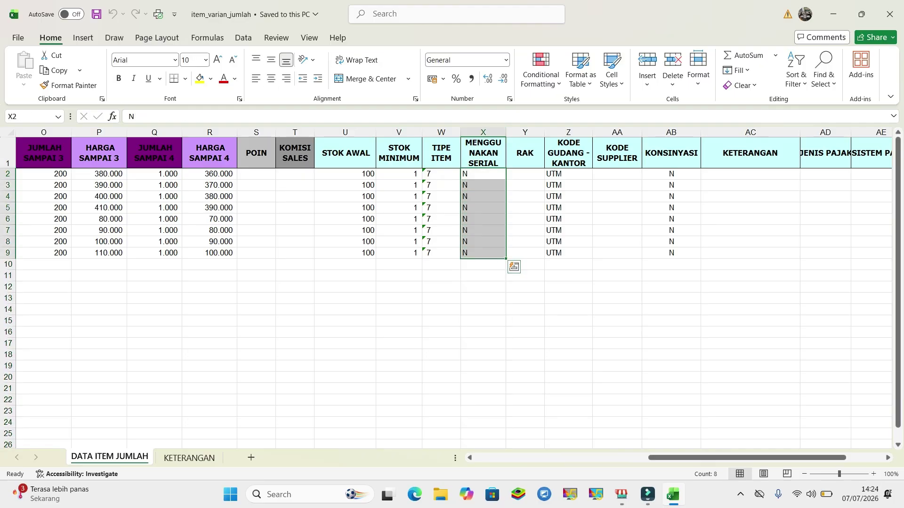
left_click_drag(483, 185, 483, 196)
left_click(484, 231)
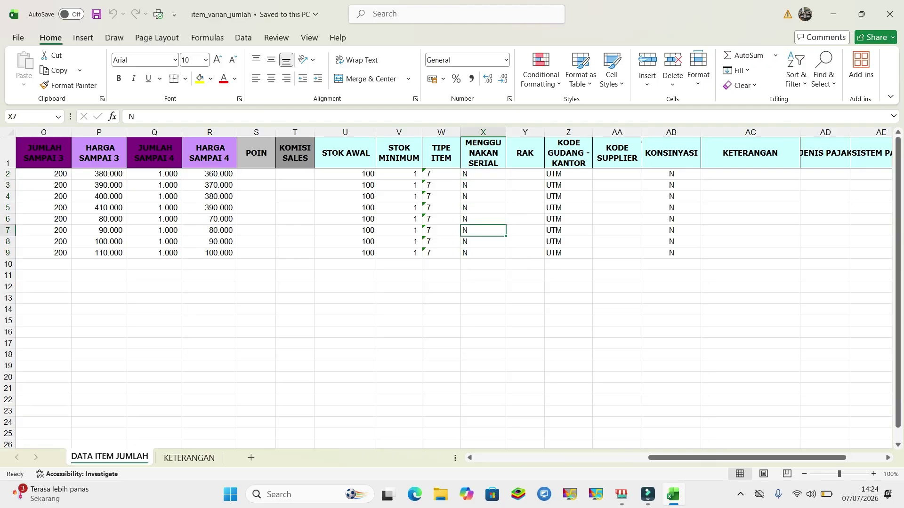
left_click(483, 253)
key("Up")
key("Up")
key("Up")
key("Up")
key("Up")
key("Up")
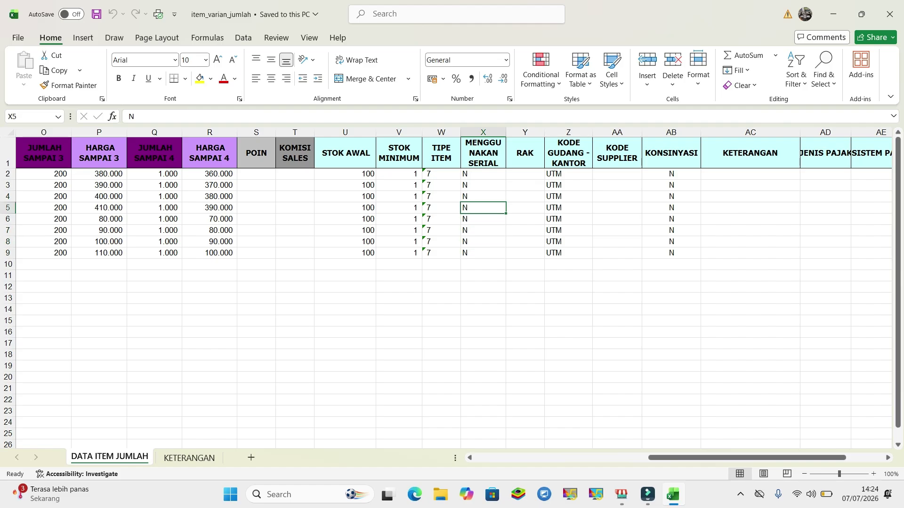
key("Right")
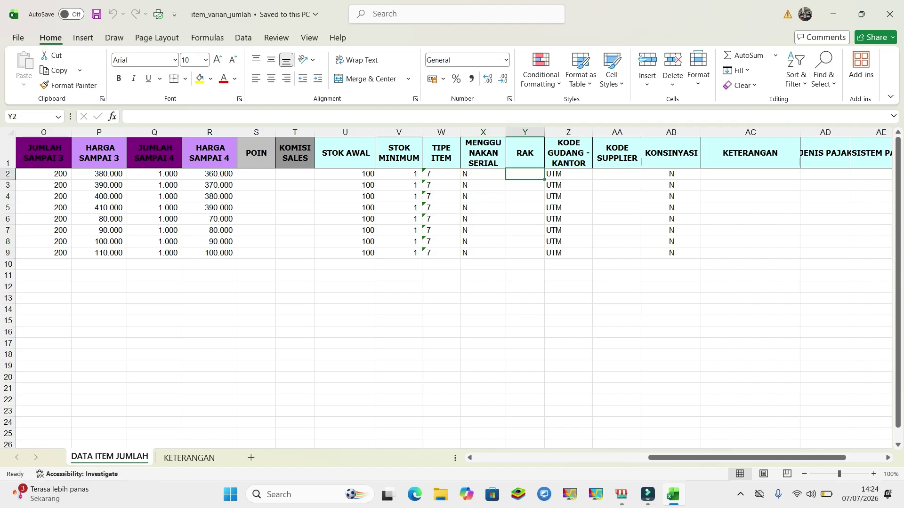
Review the RAK column across the first item rows.
key("Down")
key("Up")
key("Up")
key("Down")
key("Down")
key("Down")
key("Down")
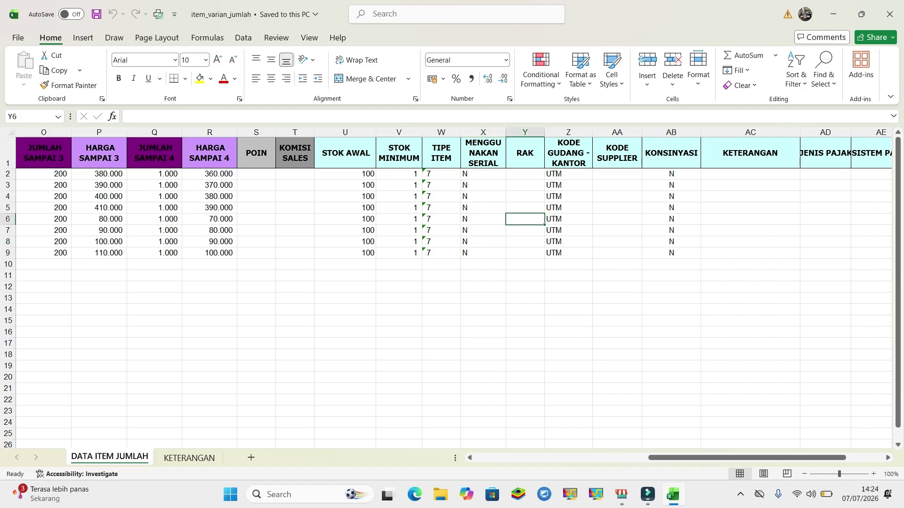
Examine the KODE GUDANG - KANTOR codes for the sample items.
left_click_drag(568, 174, 568, 242)
left_click_drag(748, 457, 785, 457)
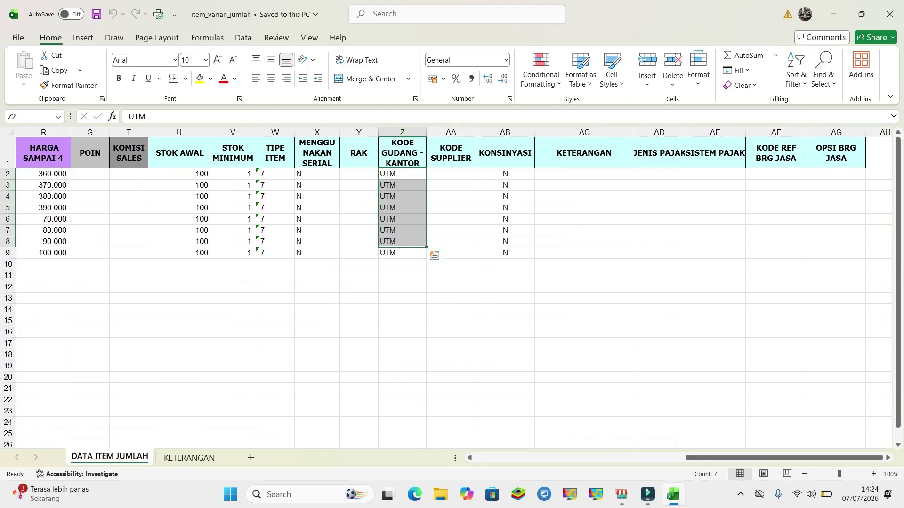
key("Down")
key("Down")
key("Down")
key("Down")
key("shift+Down")
left_click(402, 185)
left_click(403, 174)
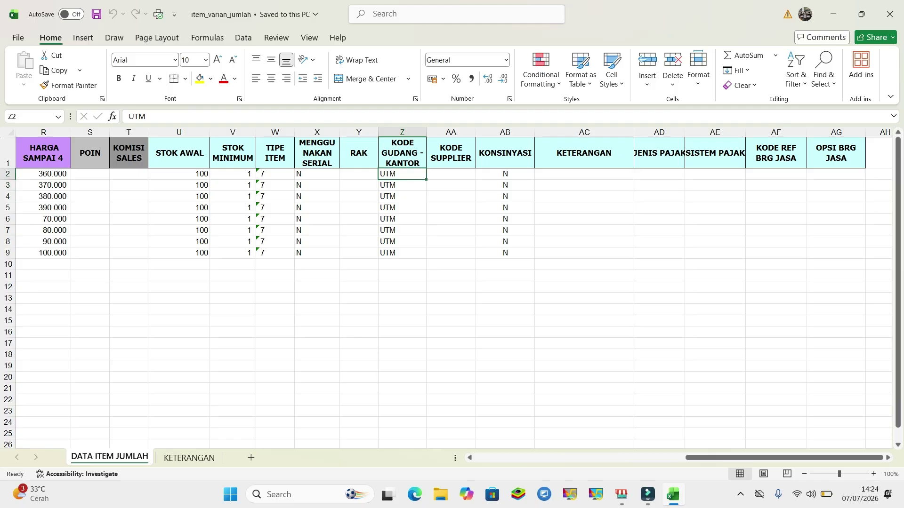
left_click(403, 208)
Check the KODE SUPPLIER column in the first item rows.
left_click(451, 174)
left_click(451, 196)
left_click(451, 219)
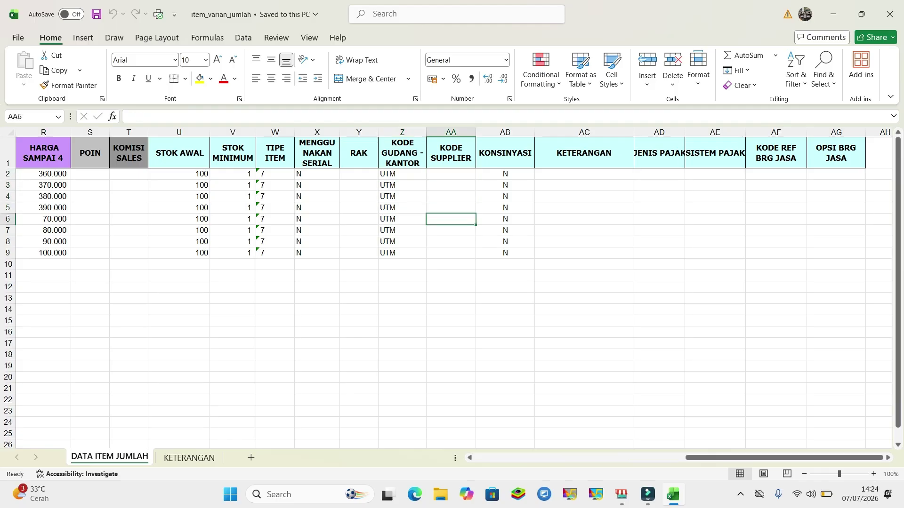
left_click(451, 185)
left_click(451, 219)
Review the KONSINYASI entries for the sample items.
left_click(505, 173)
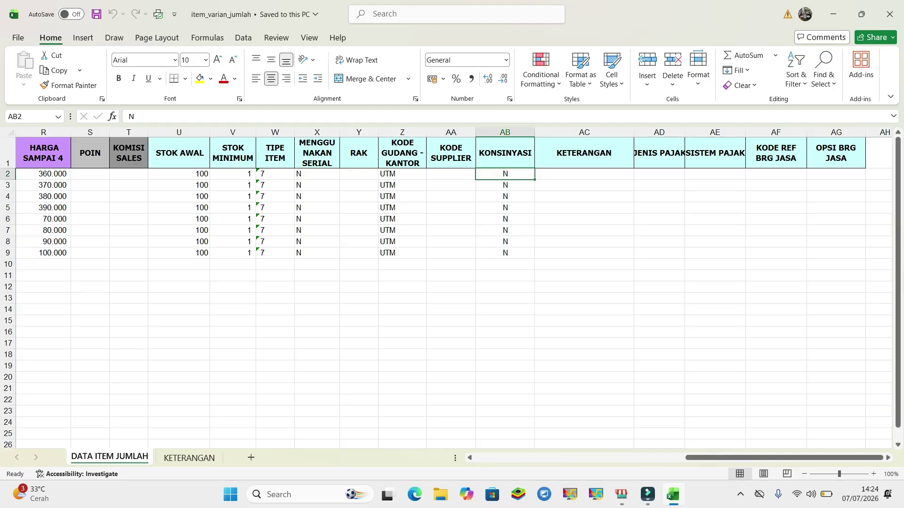
left_click_drag(534, 175, 538, 187)
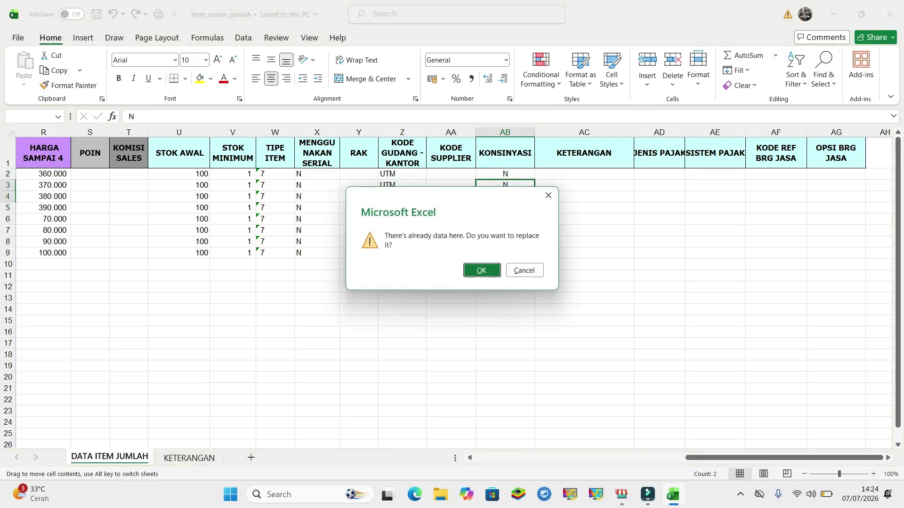
key("Return")
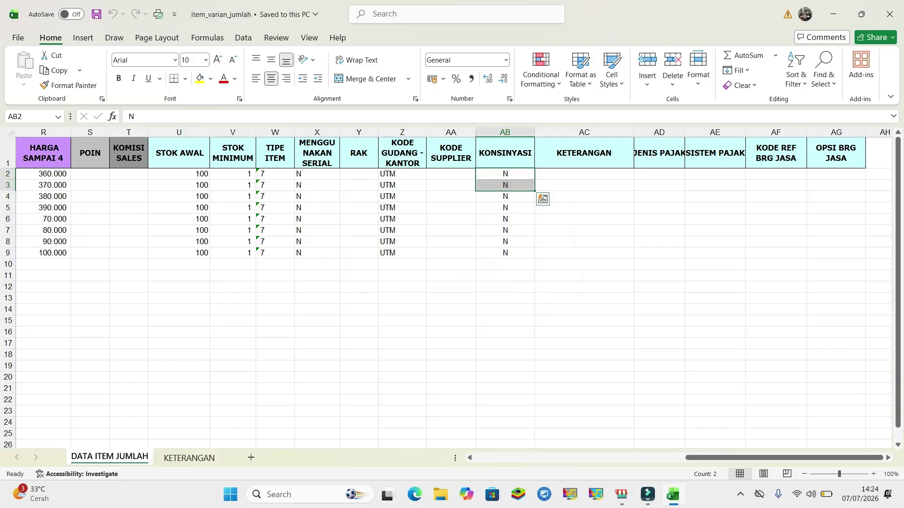
left_click(505, 208)
left_click(506, 242)
left_click(505, 185)
left_click(505, 230)
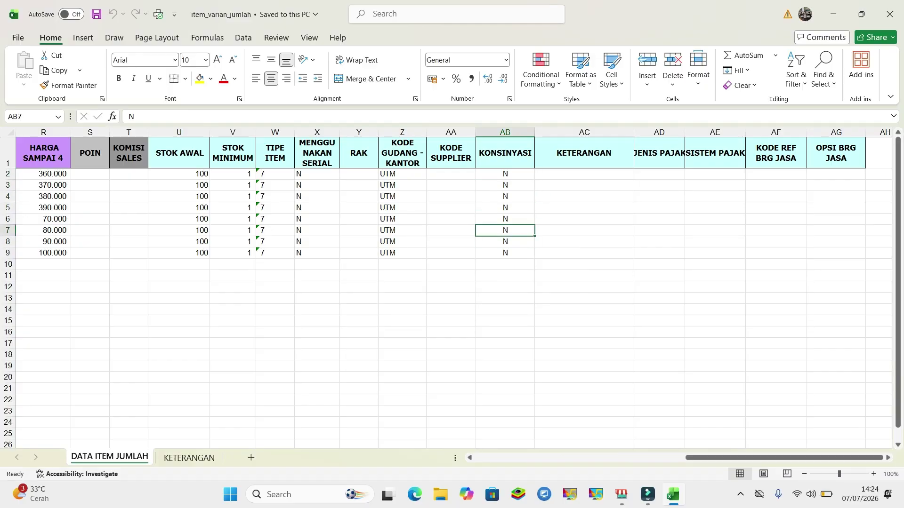
Examine the columns from KETERANGAN through OPSI BRG JASA, and return to the first item's NAMA ITEM cell.
left_click_drag(584, 185, 836, 207)
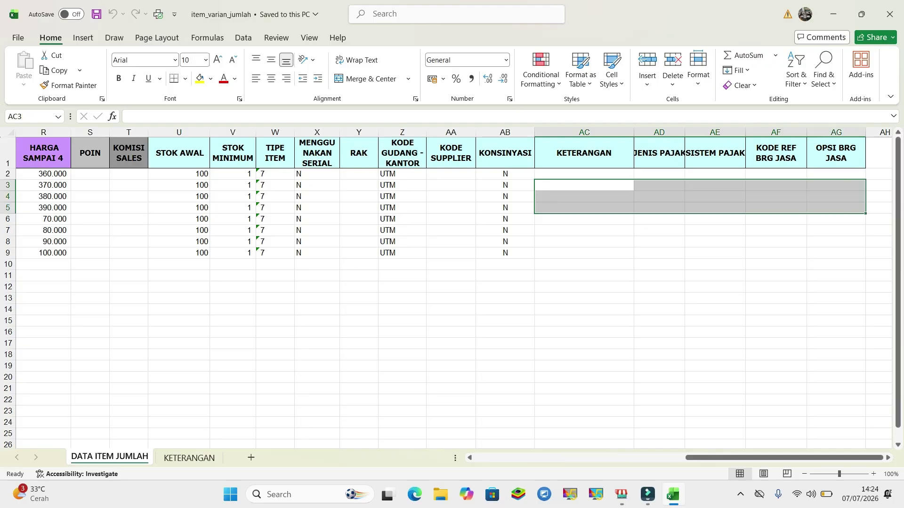
left_click_drag(784, 458, 574, 458)
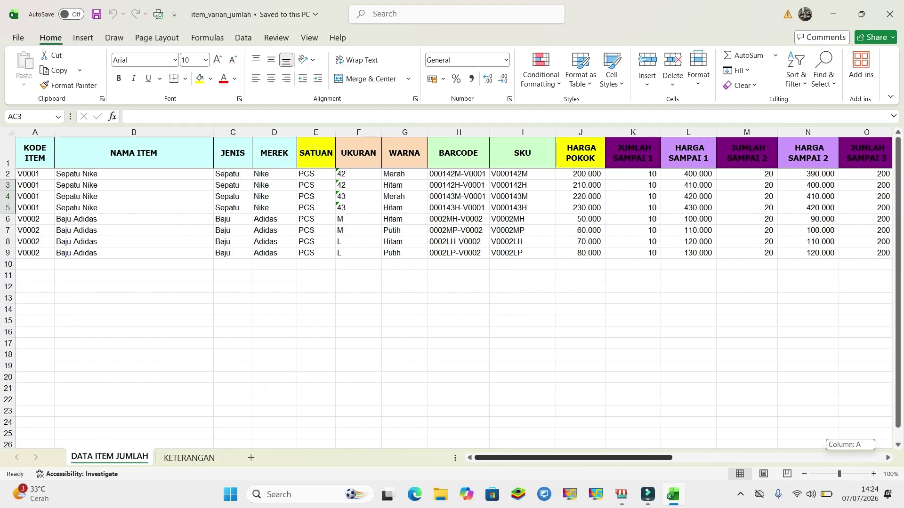
left_click(134, 174)
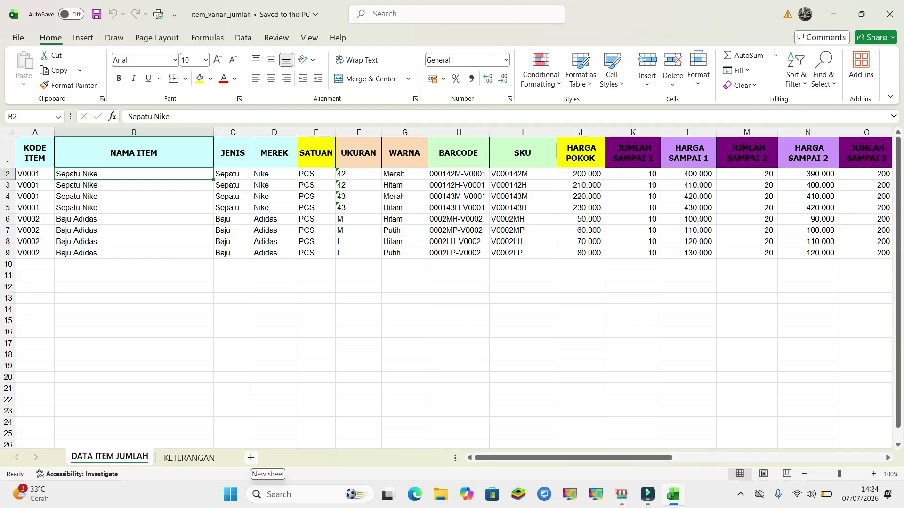
Add a new worksheet and copy the complete header row of DATA ITEM JUMLAH into its first row.
left_click(251, 458)
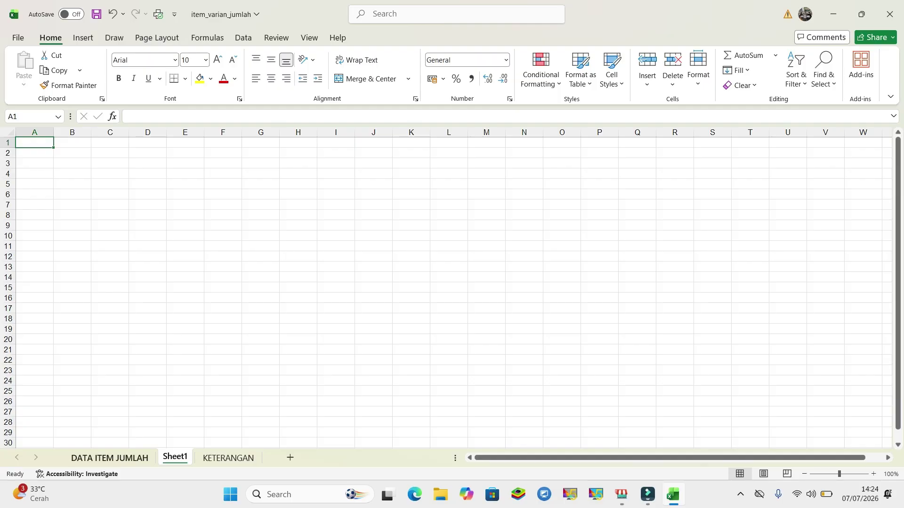
left_click(109, 457)
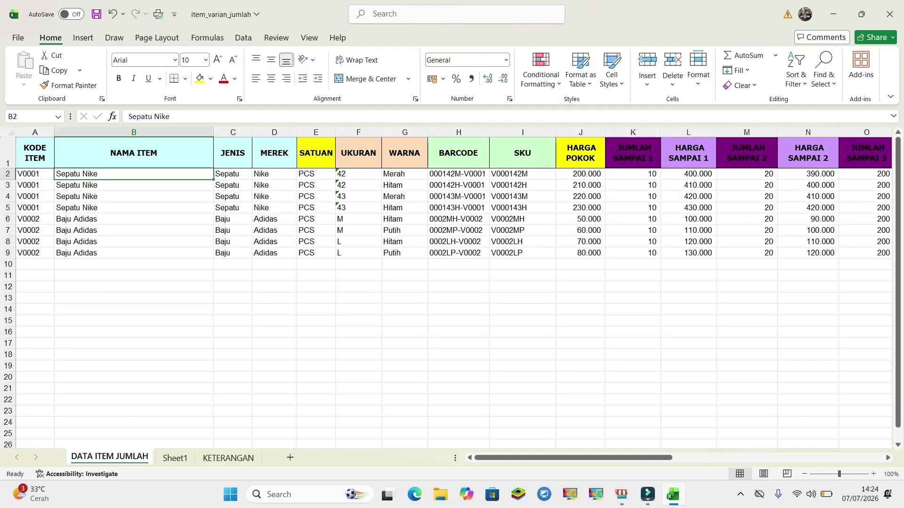
left_click(35, 153)
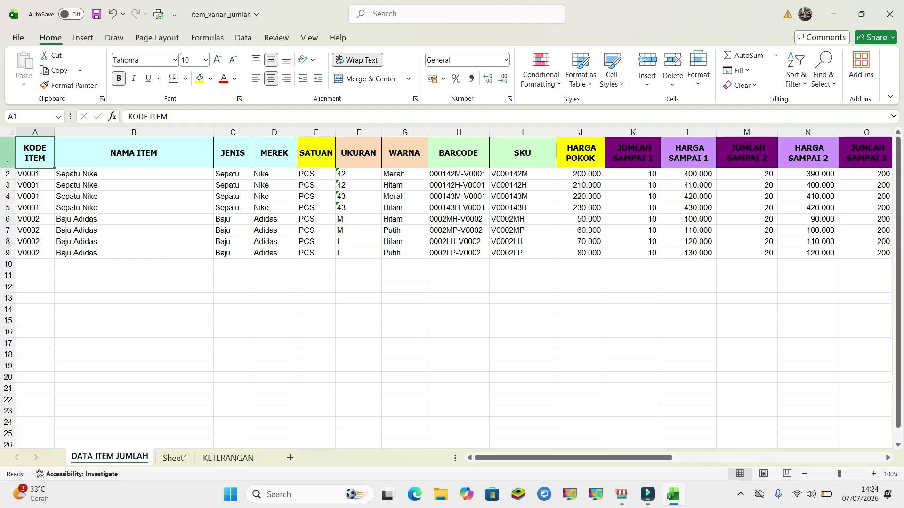
left_click(8, 156)
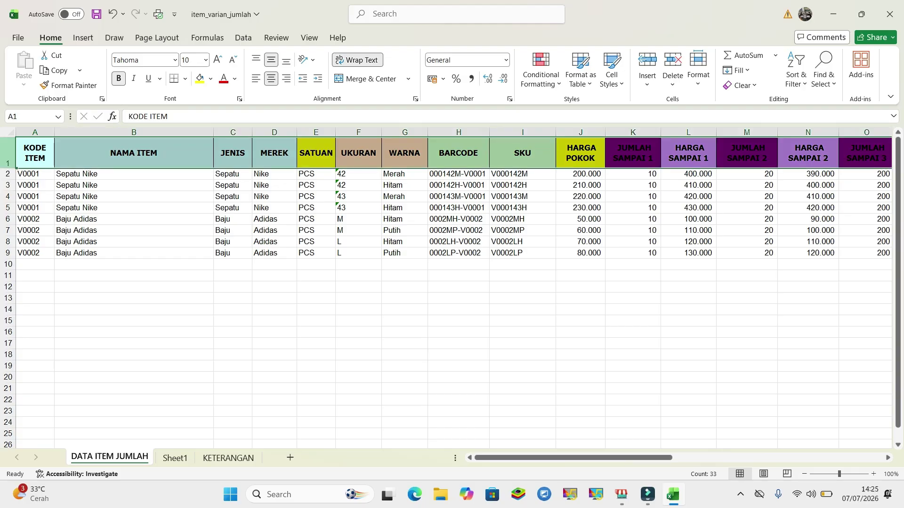
key("ctrl+c")
key("ctrl+Page_Down")
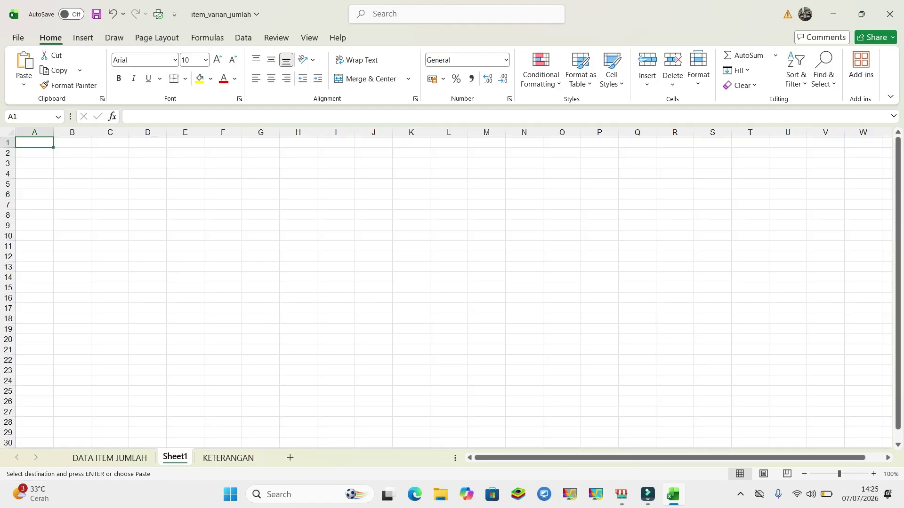
key("ctrl+v")
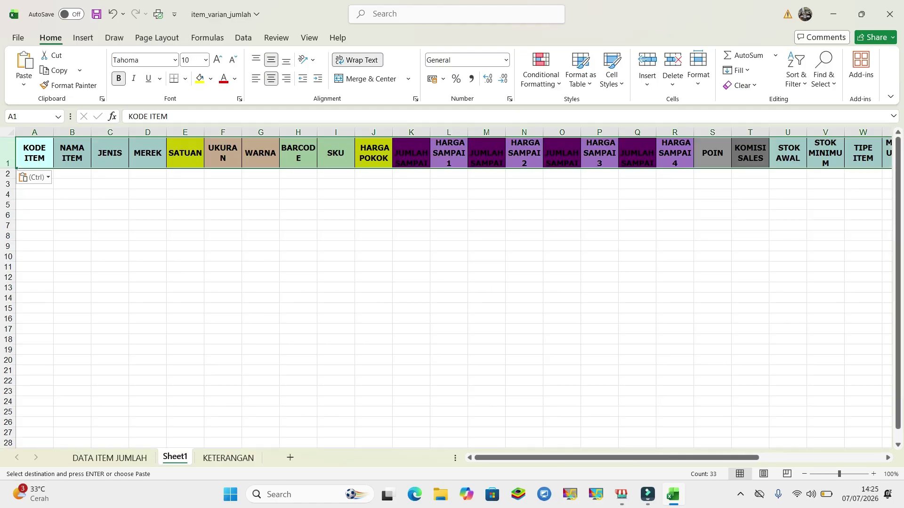
Look over the rows beneath the copied headers on Sheet1, where further items can be entered.
left_click(185, 205)
mouse_move(622, 458)
left_mouse_down()
mouse_move(746, 458)
mouse_move(623, 457)
left_mouse_up()
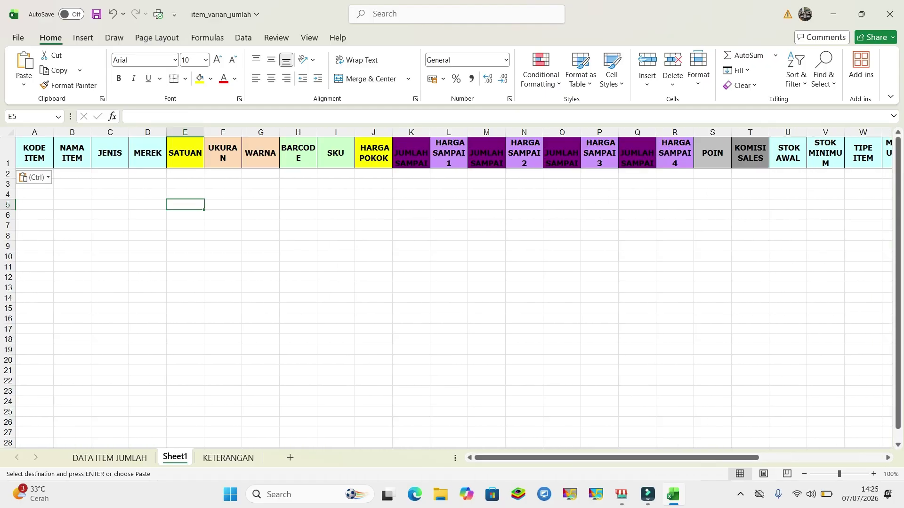
left_click(110, 215)
left_click(34, 195)
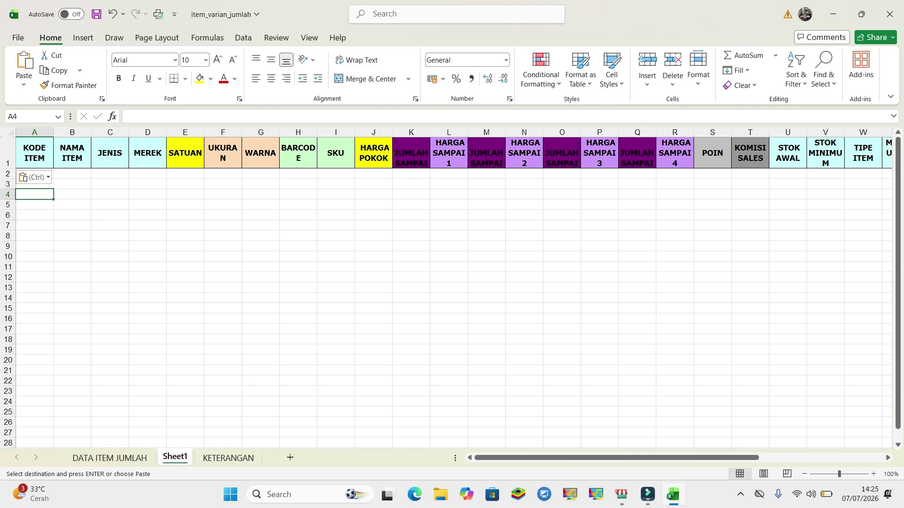
key("Up")
key("Up")
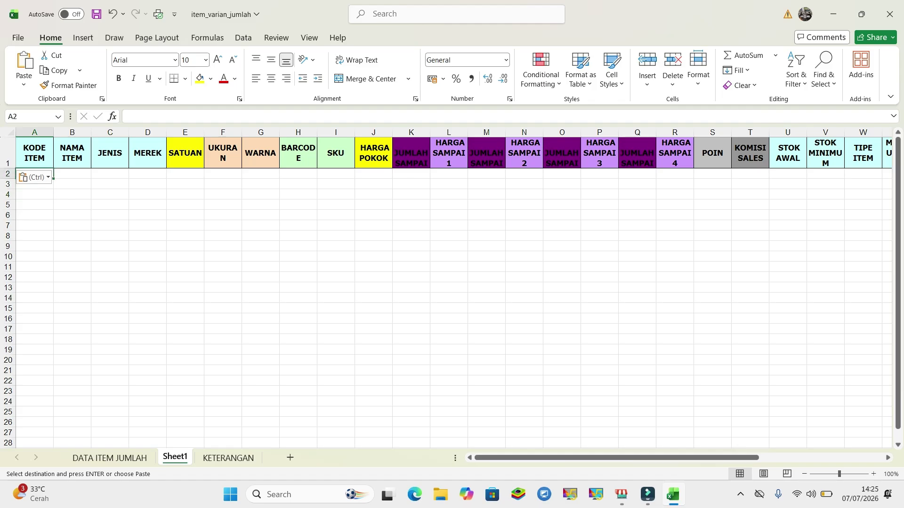
key("Right")
key("shift+Down")
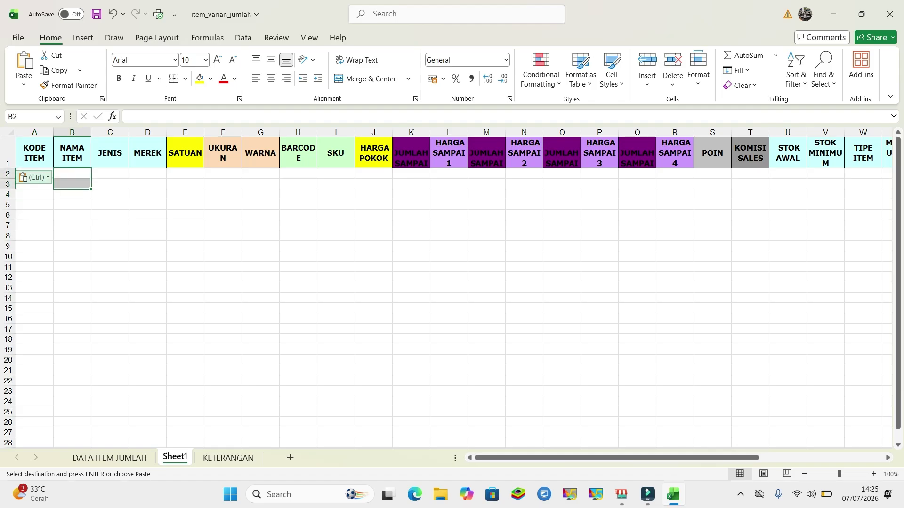
left_click(34, 195)
left_click(72, 174)
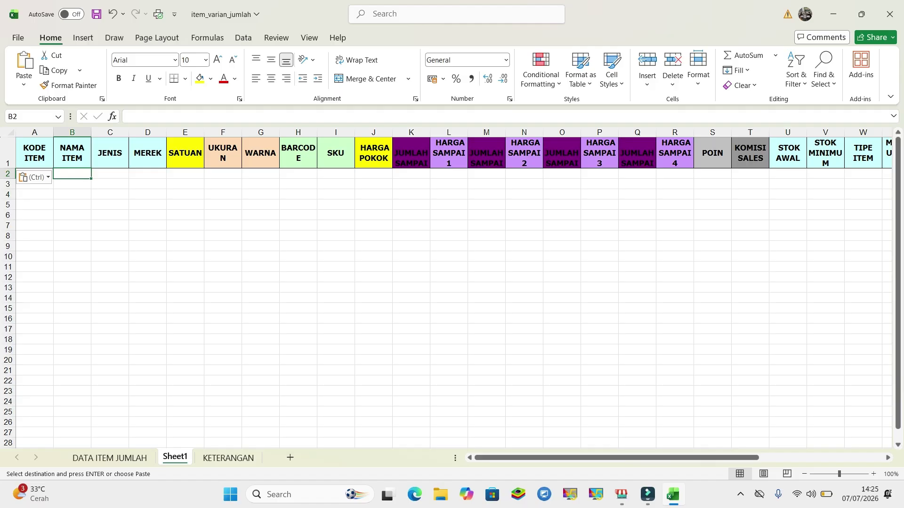
Return to the DATA ITEM JUMLAH sheet and save the workbook in Downloads as item_varian_jumlah123.
left_click(109, 458)
left_click(134, 321)
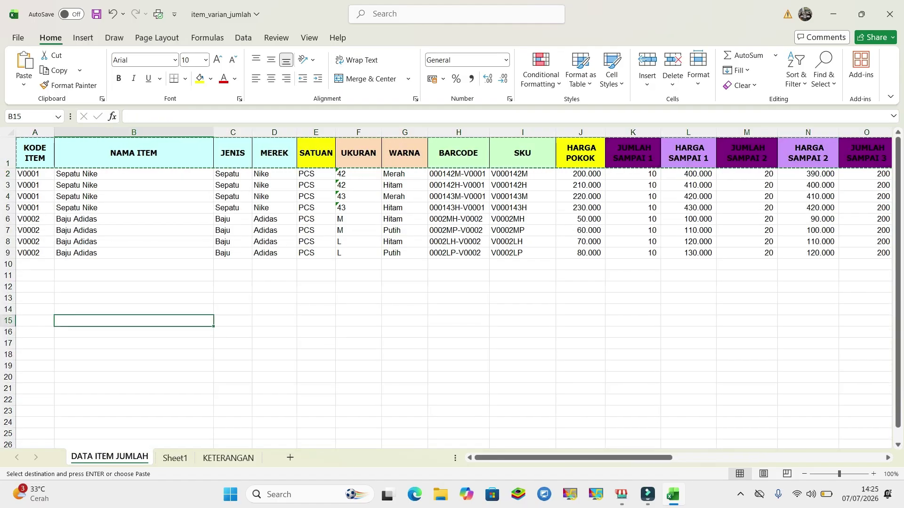
double_click(134, 265)
left_click(18, 38)
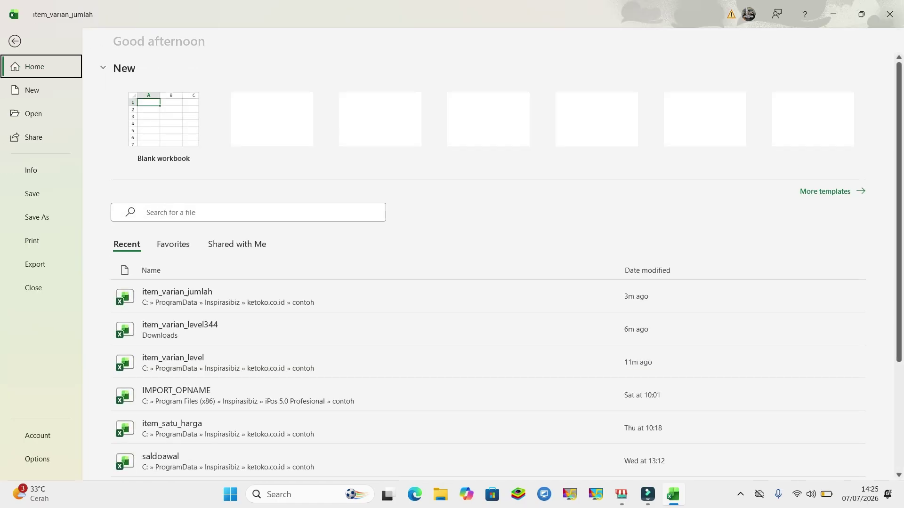
left_click(37, 218)
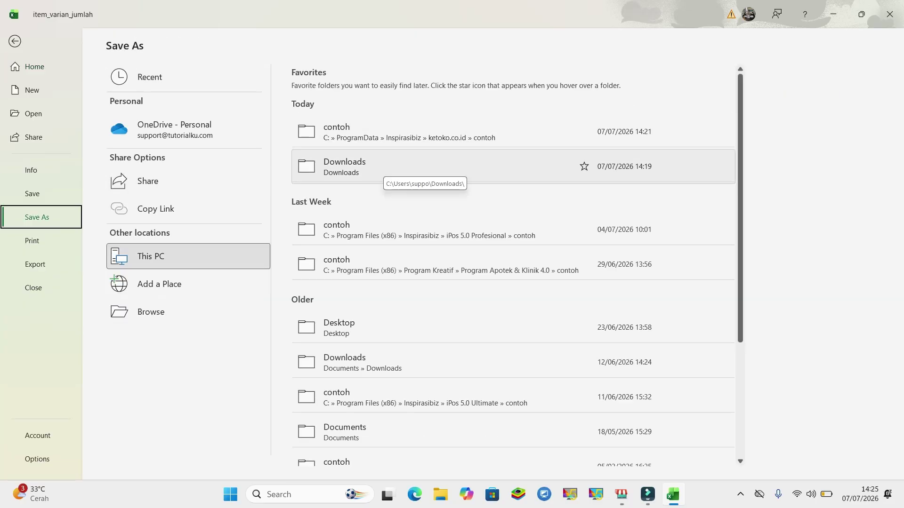
left_click(384, 167)
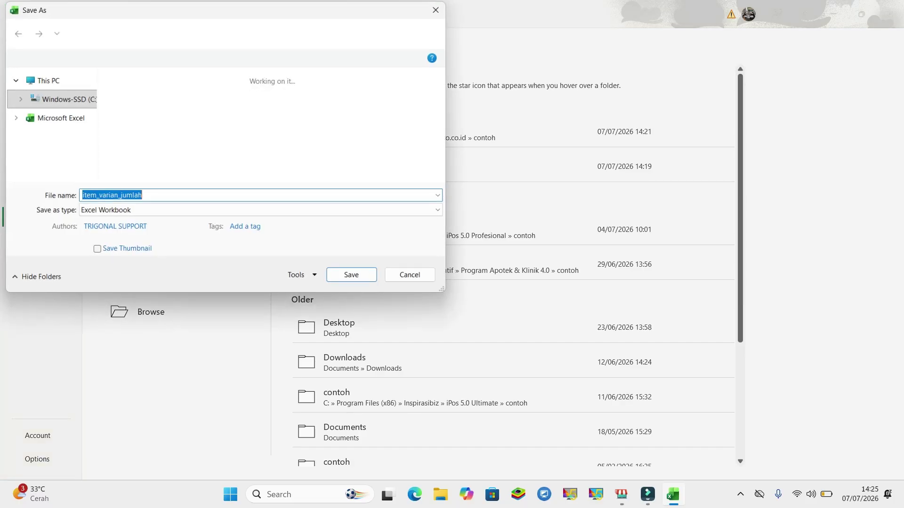
left_click(141, 196)
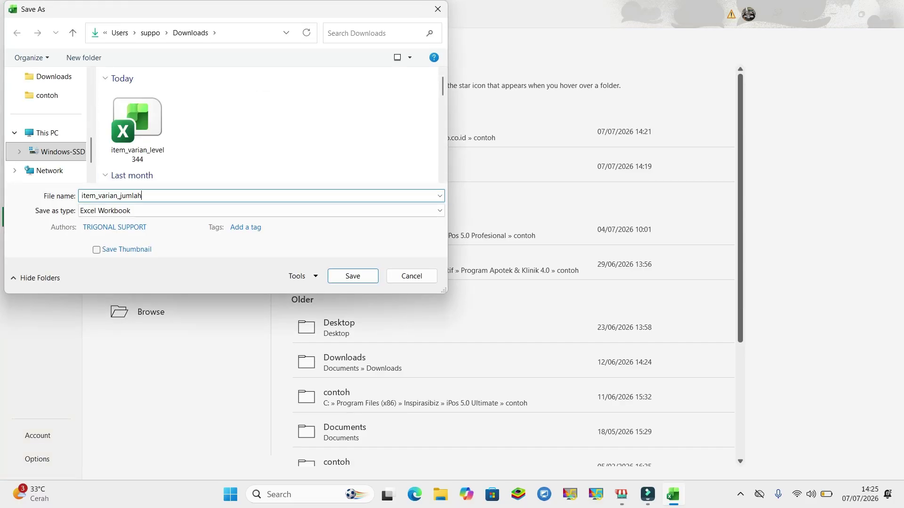
type("123")
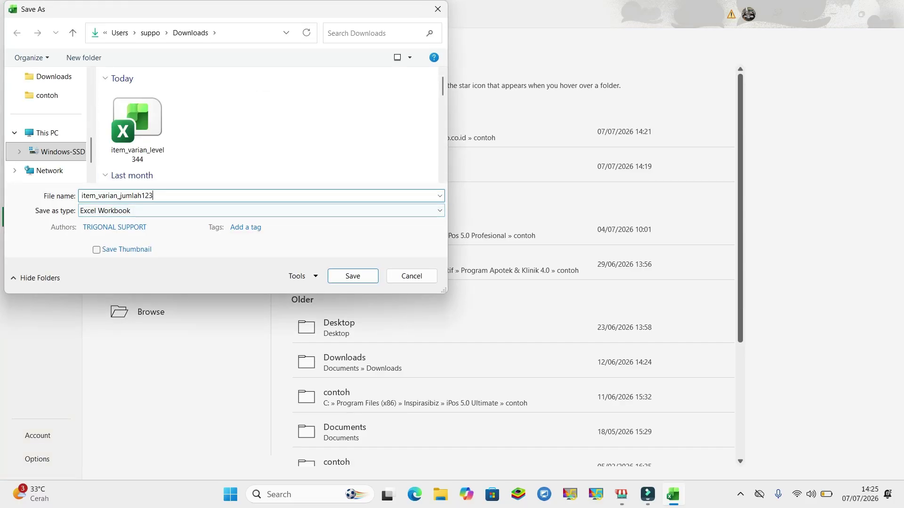
key("Return")
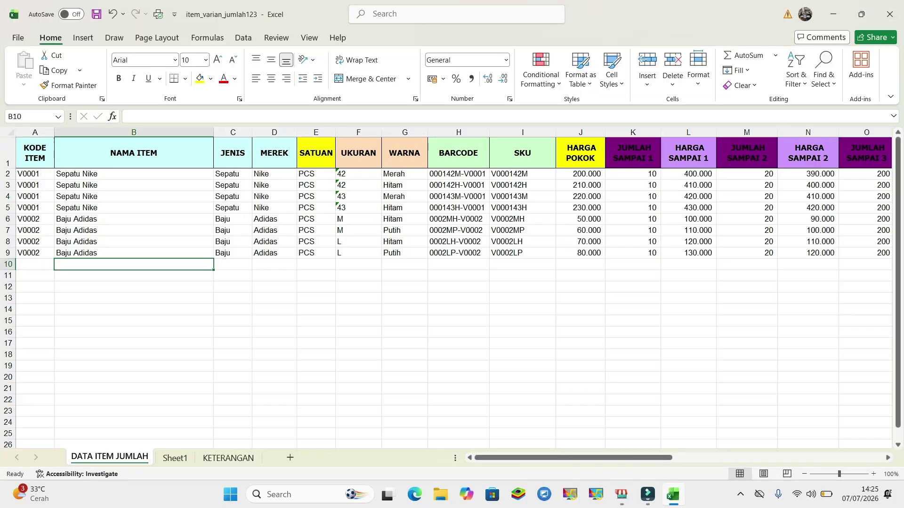
Close the workbook and load item_varian_jumlah123 from Downloads as the import file in Ketoko Desktop.
left_click(890, 14)
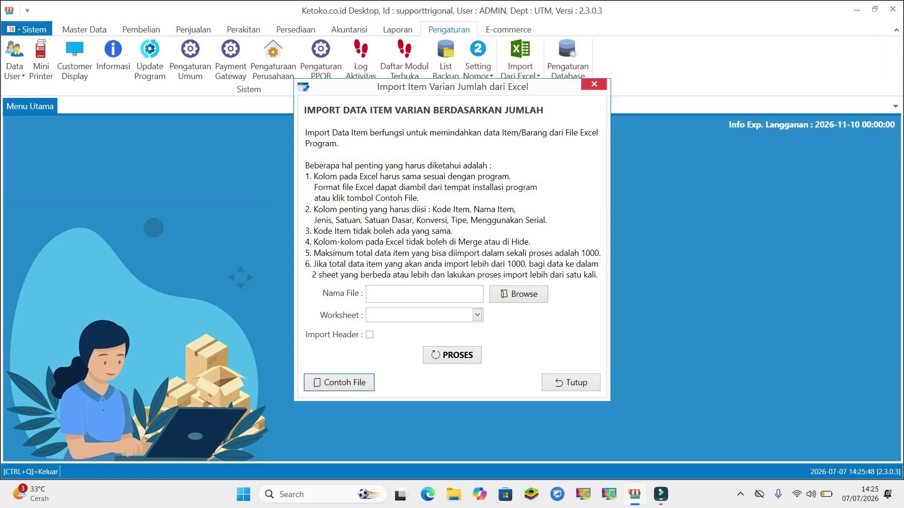
left_click(518, 294)
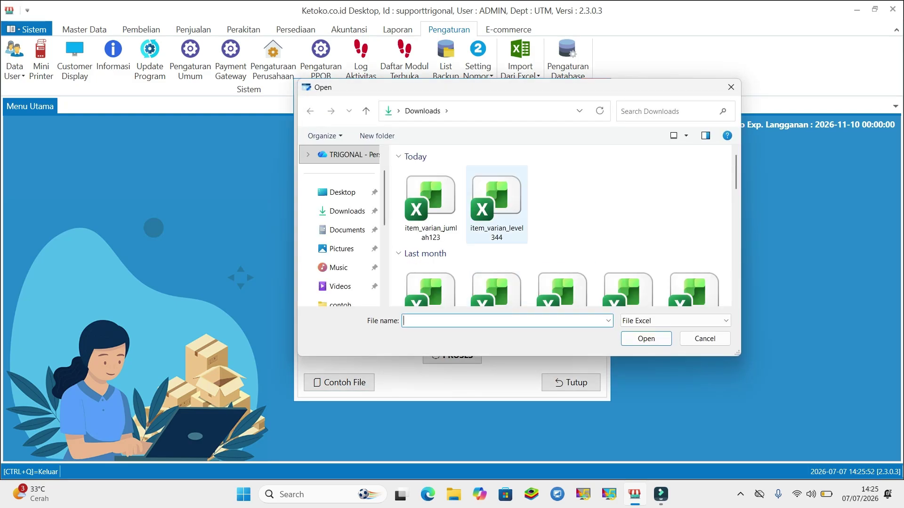
left_click(431, 207)
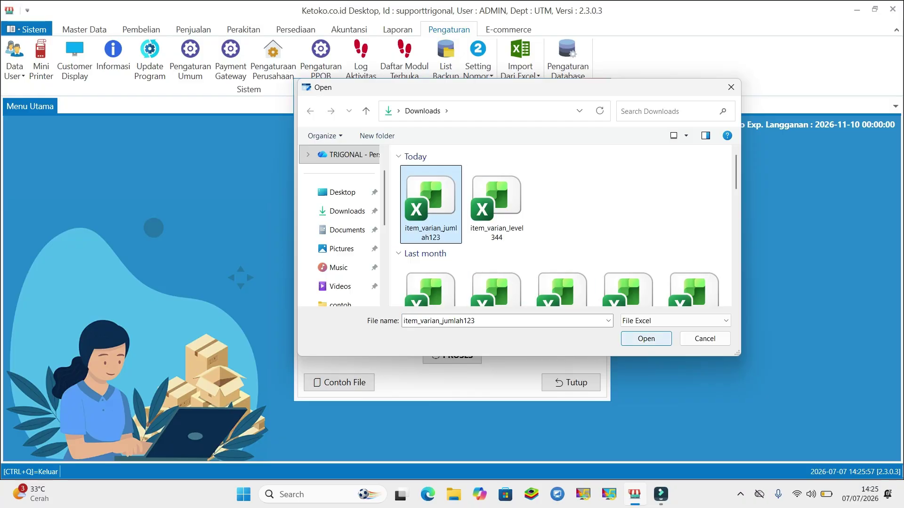
left_click(646, 338)
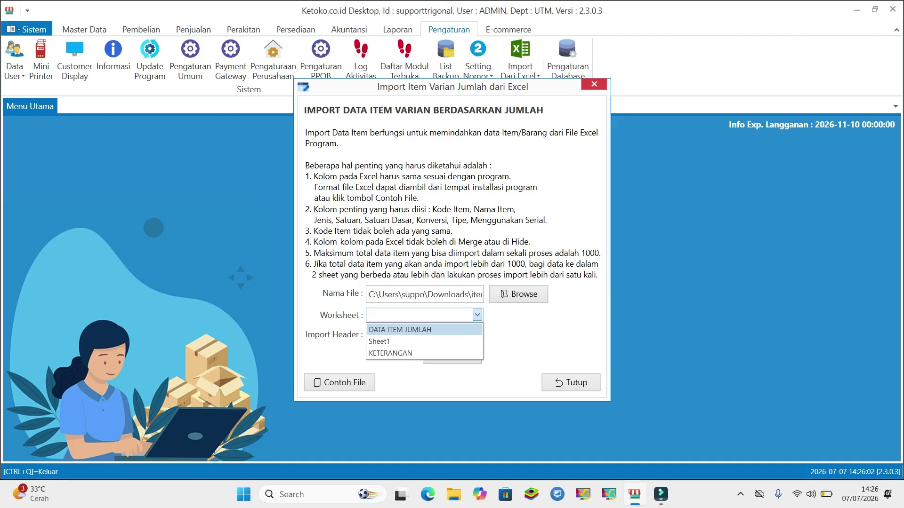
Set the import worksheet to DATA ITEM JUMLAH.
left_click(400, 330)
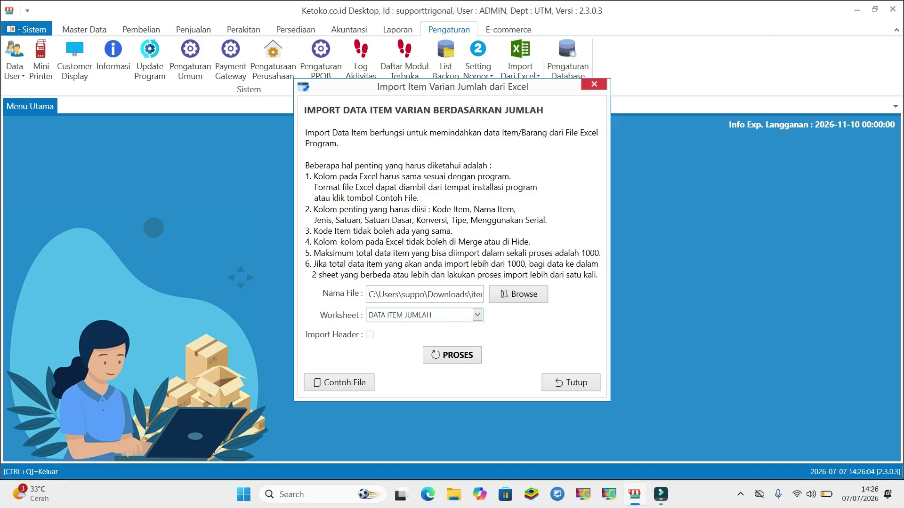
left_click(477, 315)
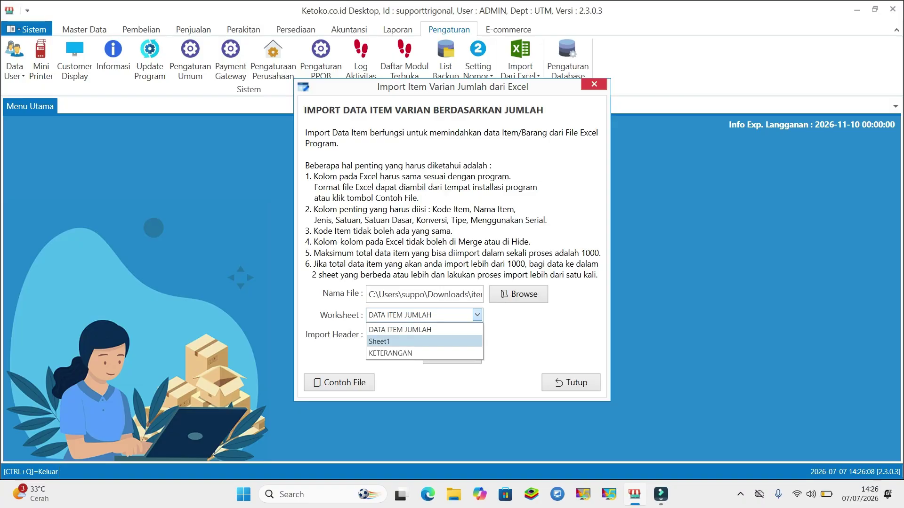
left_click(400, 330)
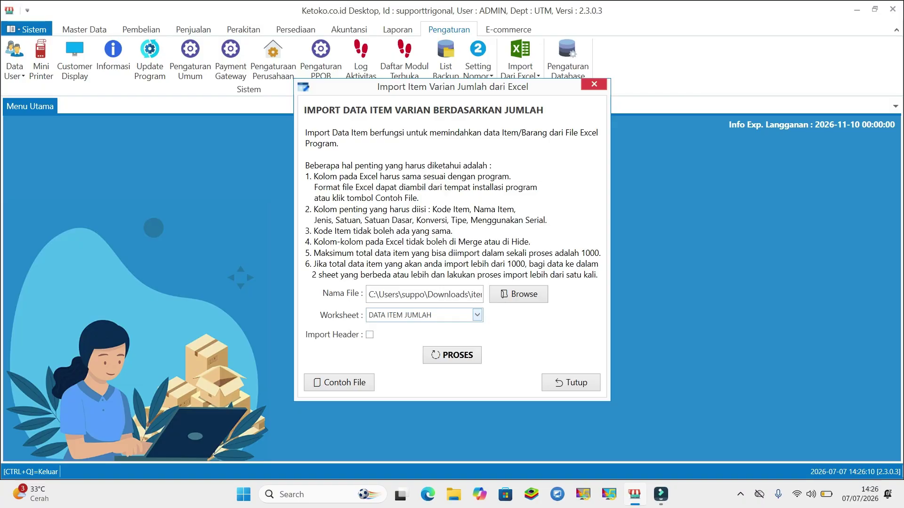